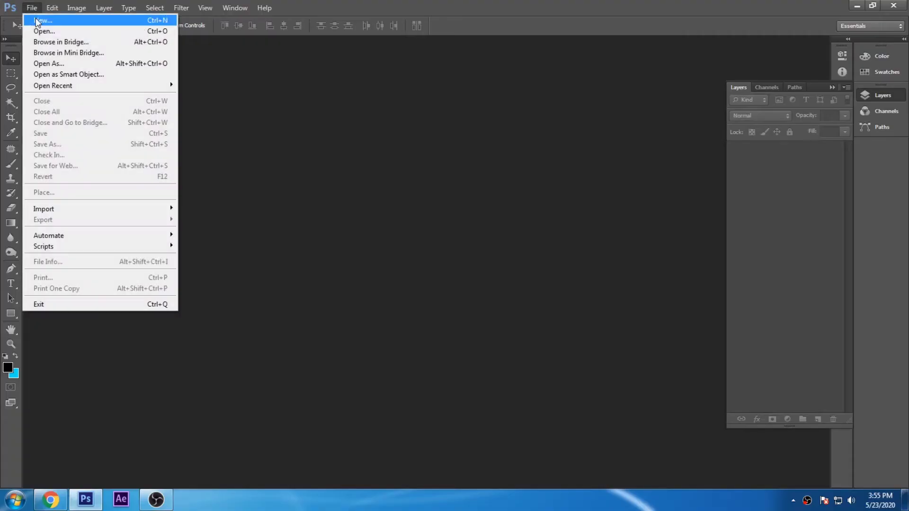
Open both images and place the man low in the castle background.
key("Return")
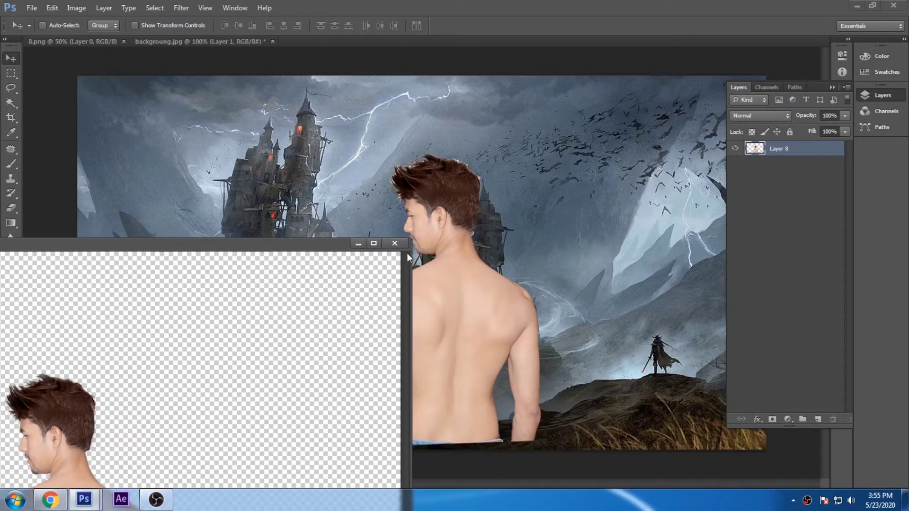
left_click_drag(407, 253, 487, 326)
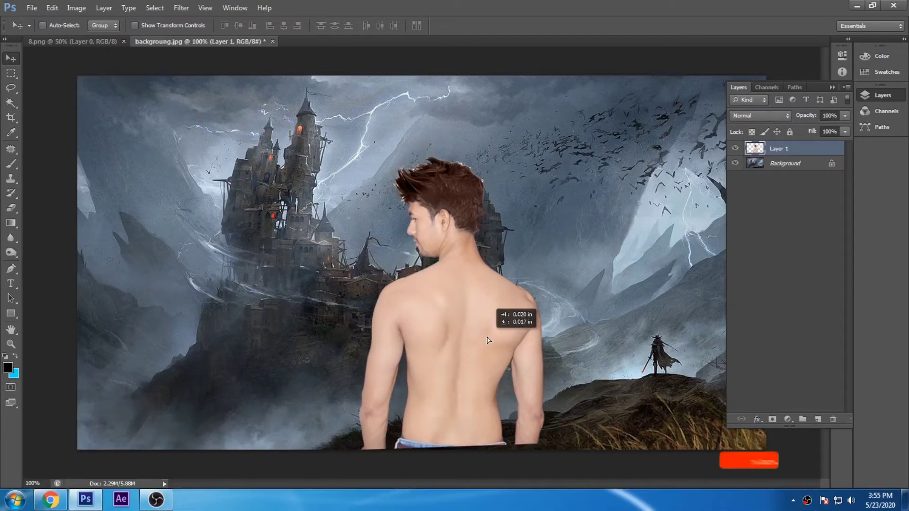
key("ctrl+t")
left_click_drag(463, 278, 463, 282)
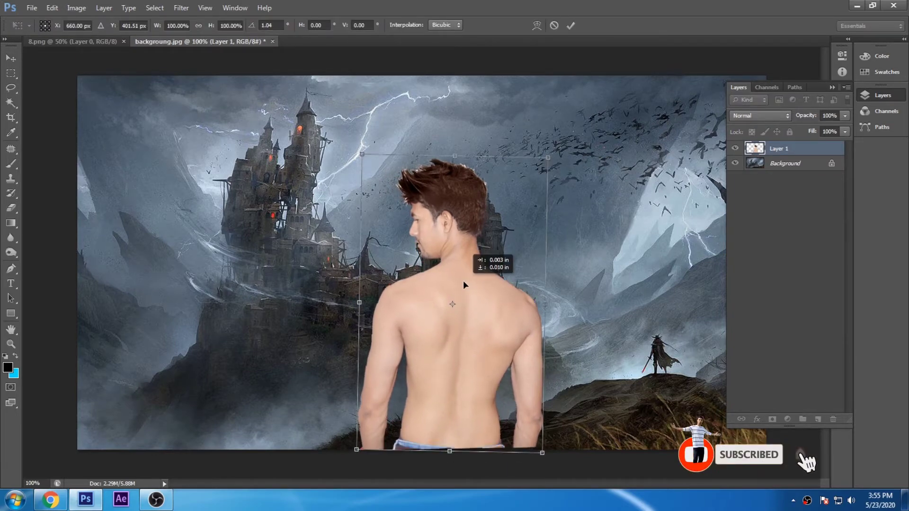
key("Return")
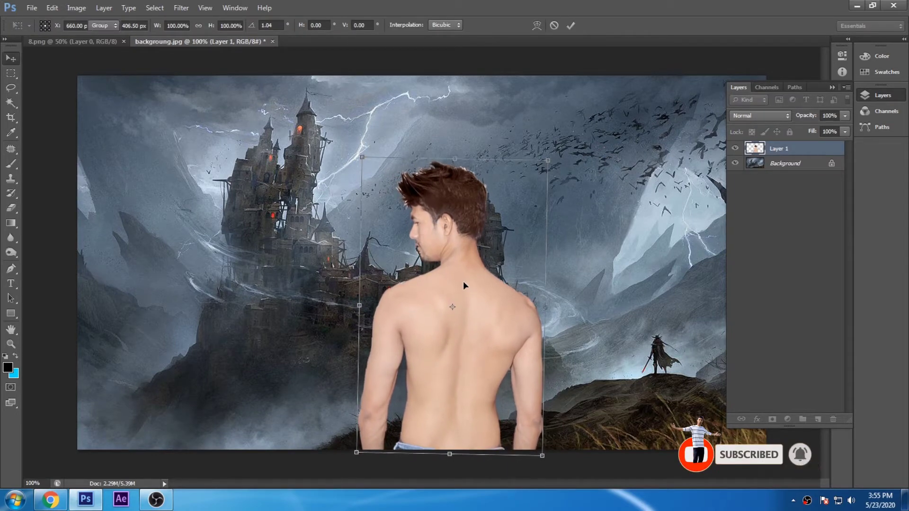
Shift the man just left of centre and pull the wing image into its own window.
key("ctrl+minus")
left_click_drag(450, 251, 415, 254)
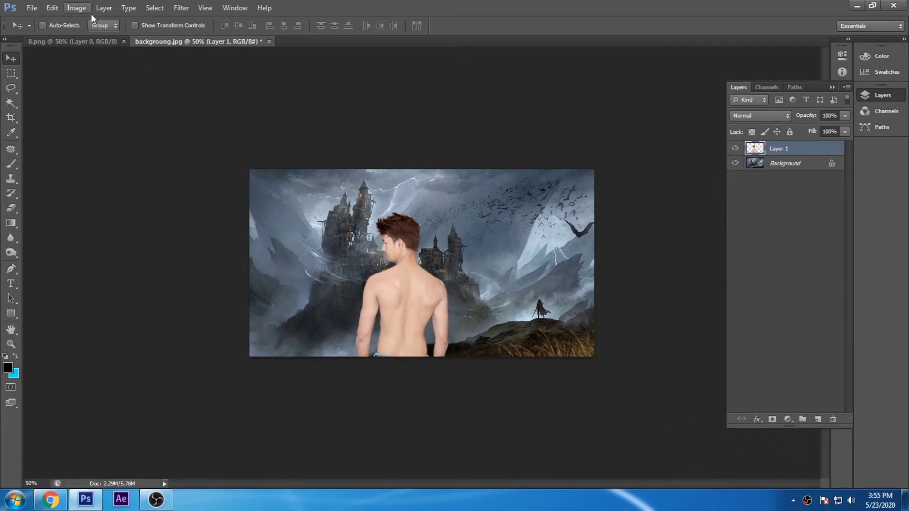
left_click_drag(72, 42, 99, 100)
Bring the 8.png wing into the composite and close the wing document.
left_click_drag(90, 260, 433, 263)
left_click(293, 95)
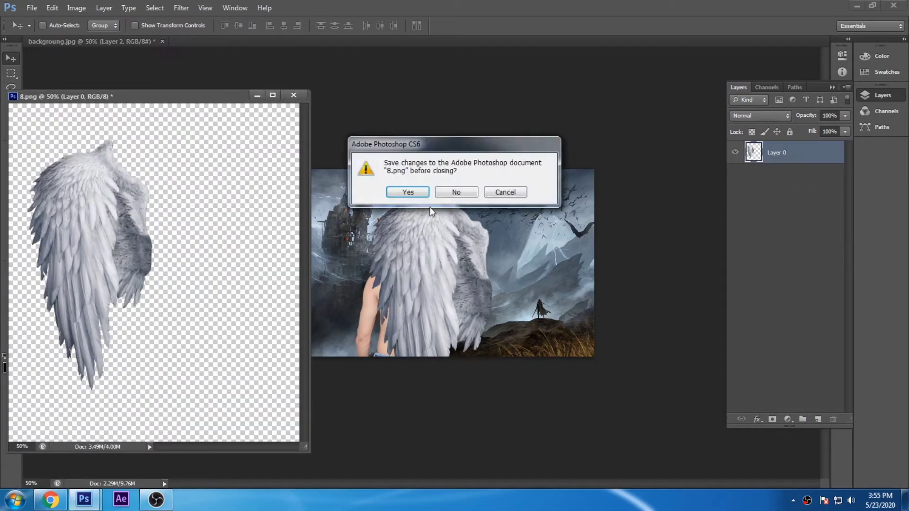
left_click(458, 188)
Rotate, shrink to about two-thirds, and flip the wing onto the man's right shoulder.
key("ctrl+t")
left_click_drag(468, 150, 425, 448)
left_click_drag(427, 287, 381, 234)
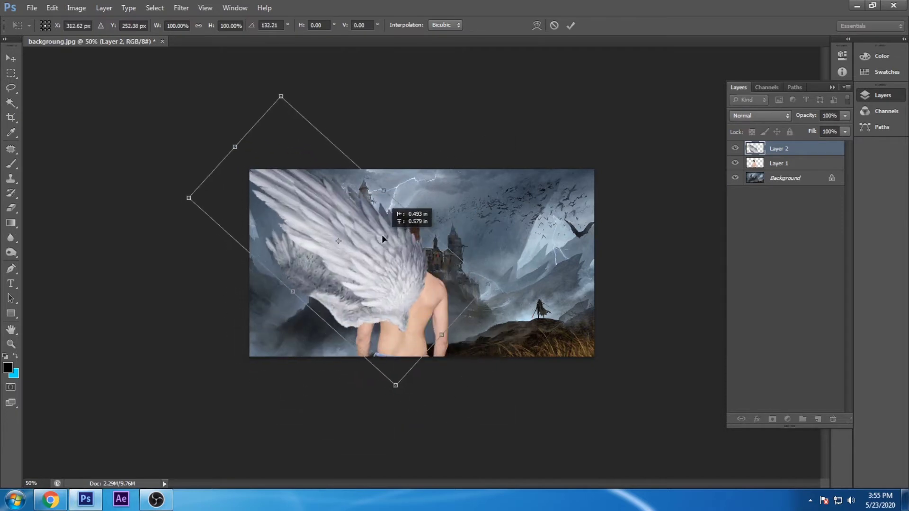
left_click_drag(278, 95, 312, 171)
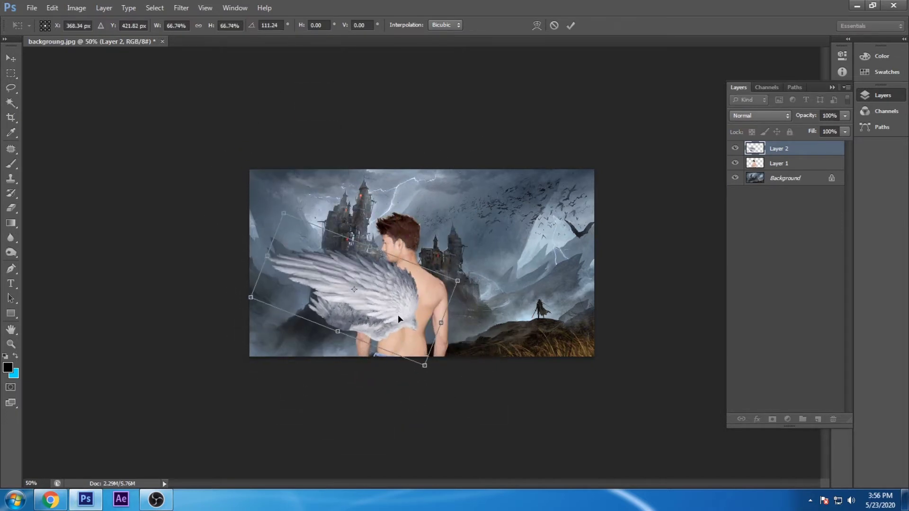
left_click_drag(397, 315, 375, 294)
mouse_move(426, 279)
left_mouse_down()
mouse_move(440, 269)
mouse_move(432, 261)
left_mouse_up()
right_click(383, 285)
left_click(427, 454)
mouse_move(371, 251)
left_mouse_down()
mouse_move(511, 246)
mouse_move(501, 260)
left_mouse_up()
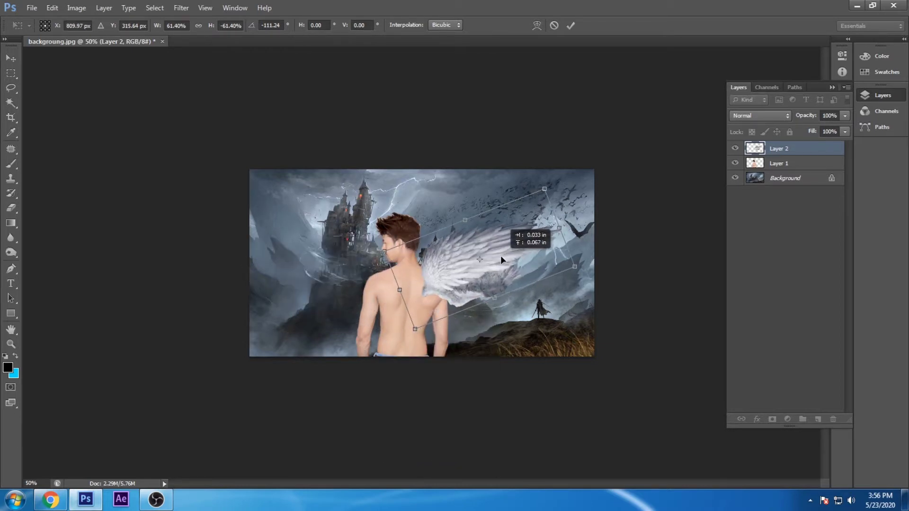
left_click_drag(590, 241, 588, 230)
mouse_move(506, 255)
left_mouse_down()
mouse_move(425, 251)
mouse_move(373, 269)
mouse_move(373, 283)
left_mouse_up()
key("Return")
Add a mirrored wing copy on the other shoulder and duplicate the man's layer.
key("ctrl+t")
right_click(426, 252)
left_click(454, 422)
left_click_drag(438, 228, 447, 215)
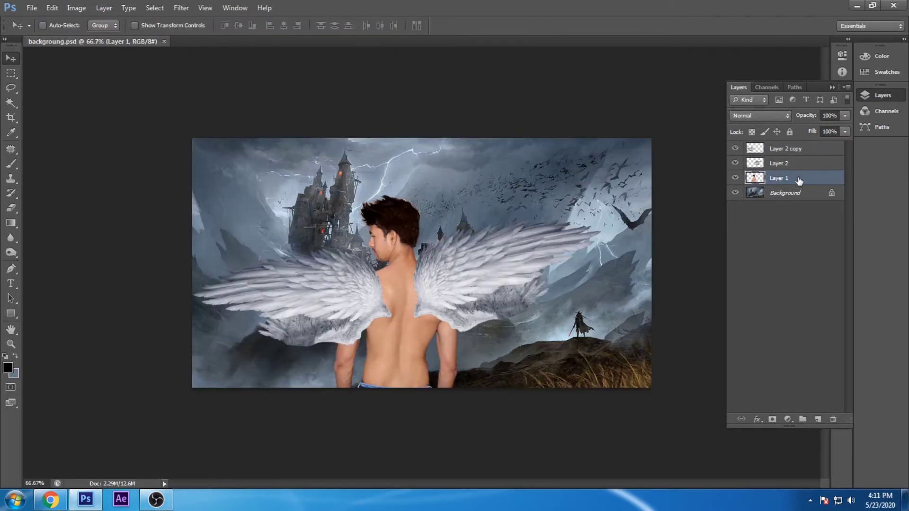
left_click_drag(799, 181, 817, 420)
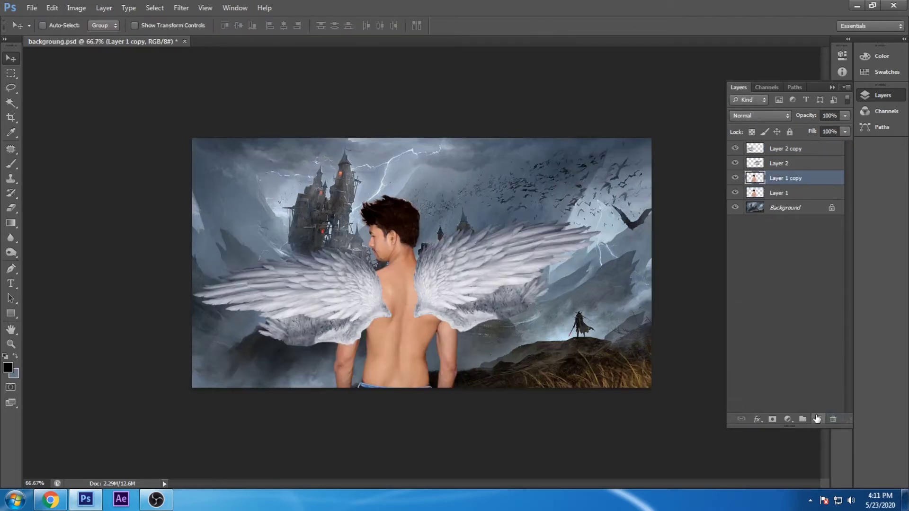
Apply the Artistic Dry Brush filter (size 1, detail 4, texture 1) to Layer 1 copy.
left_click(181, 8)
left_click(199, 51)
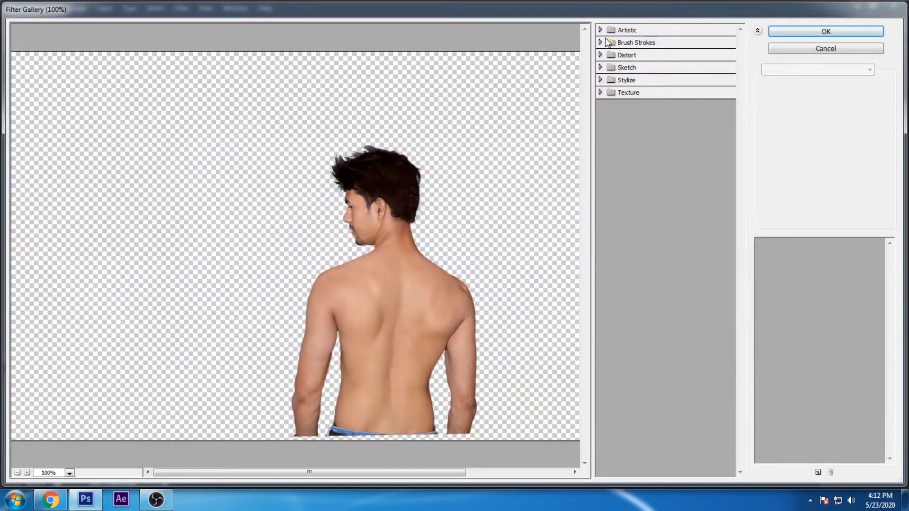
left_click(600, 30)
left_click(715, 56)
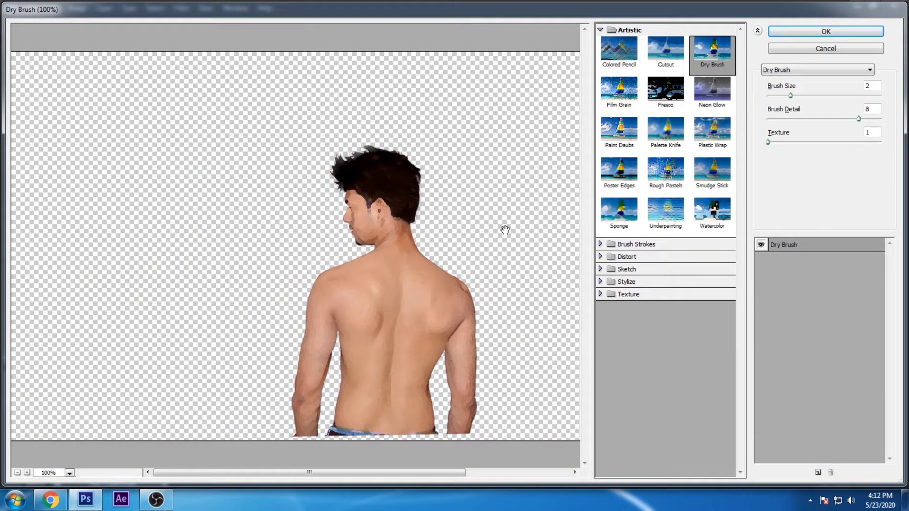
mouse_move(802, 96)
left_mouse_down()
mouse_move(814, 96)
mouse_move(800, 96)
left_mouse_up()
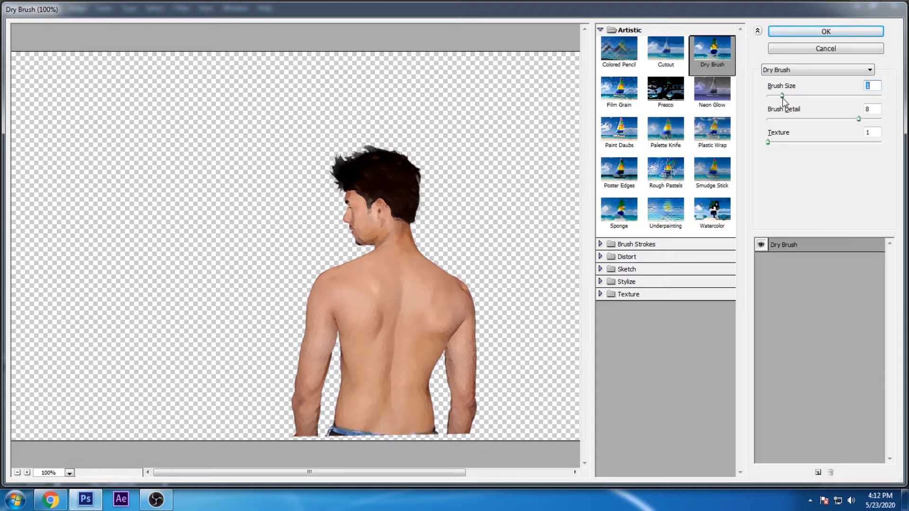
left_click_drag(827, 122, 815, 120)
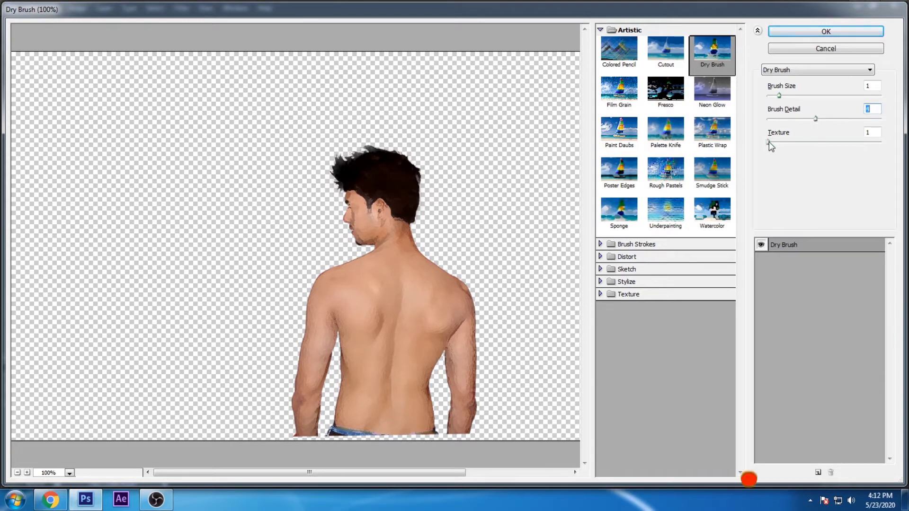
mouse_move(769, 141)
left_mouse_down()
mouse_move(820, 146)
mouse_move(785, 145)
left_mouse_up()
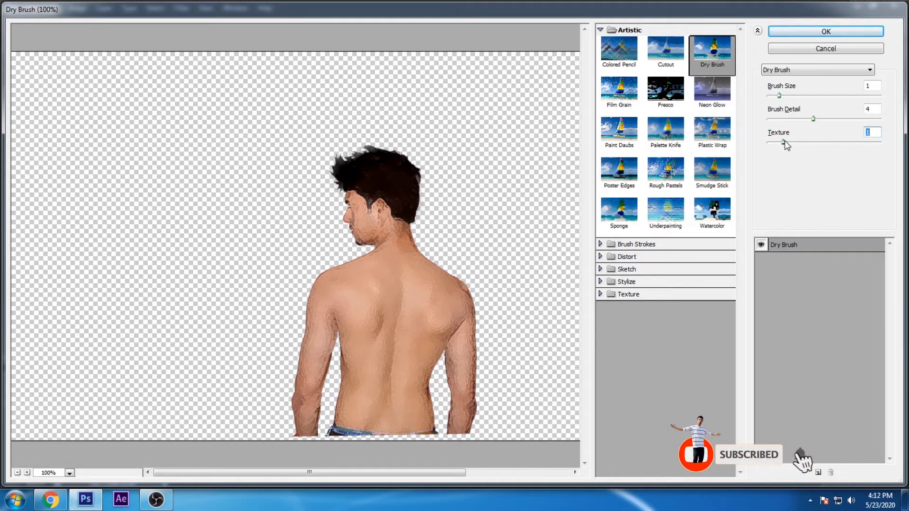
key("Return")
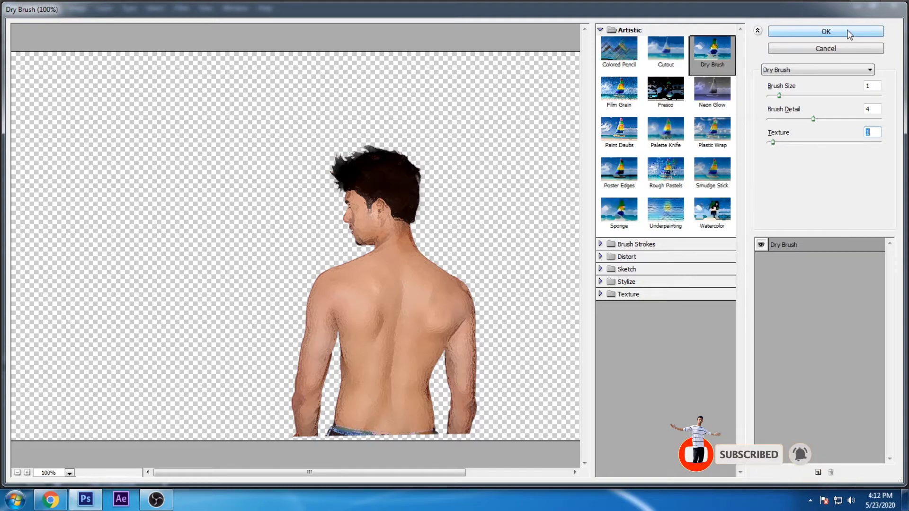
Erase the Dry Brush effect from the man's face and hair.
key("e")
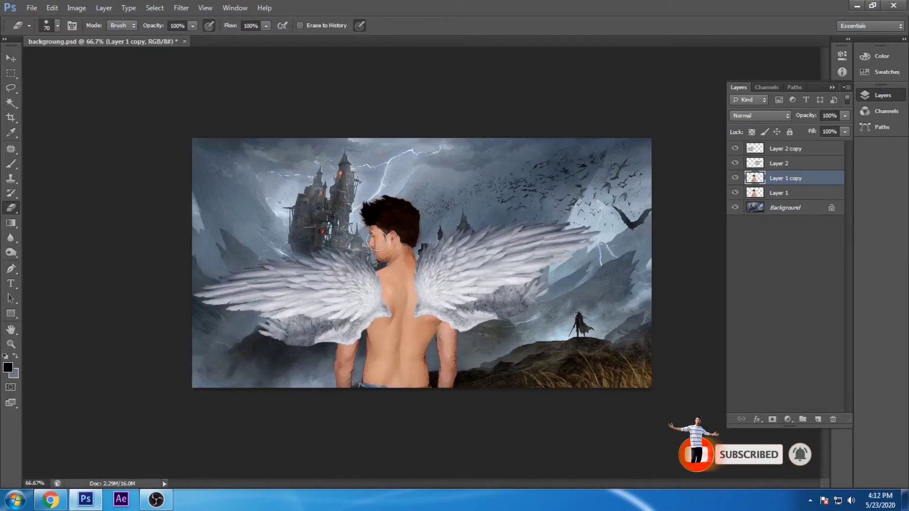
left_click(379, 229, "ctrl")
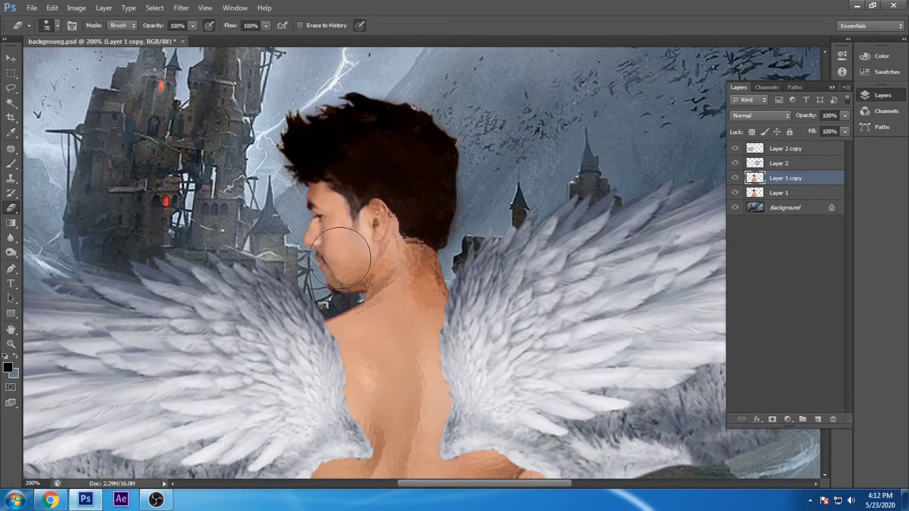
mouse_move(371, 249)
left_mouse_down()
mouse_move(375, 213)
mouse_move(361, 126)
mouse_move(420, 138)
mouse_move(424, 212)
left_mouse_up()
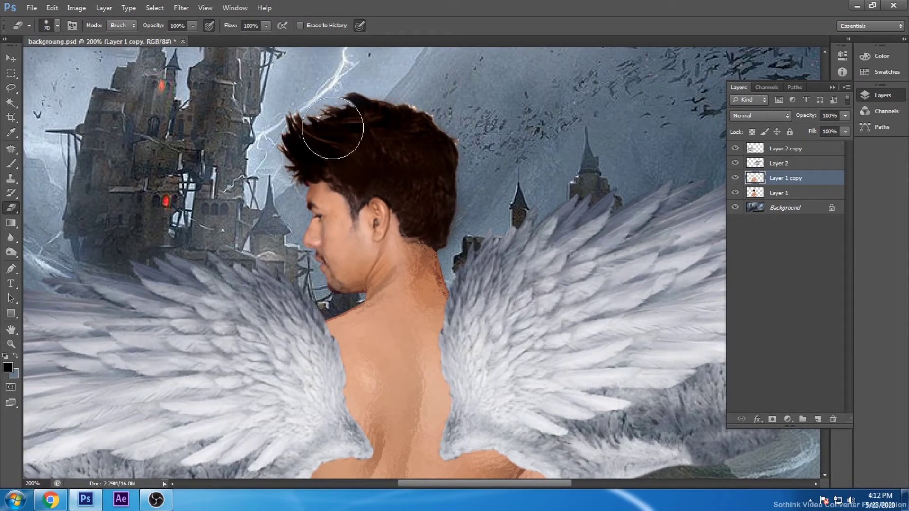
key("ctrl+minus")
key("ctrl+minus")
Select Layer 2 and apply the Dry Brush filter to the first wing.
key("v")
right_click(472, 243)
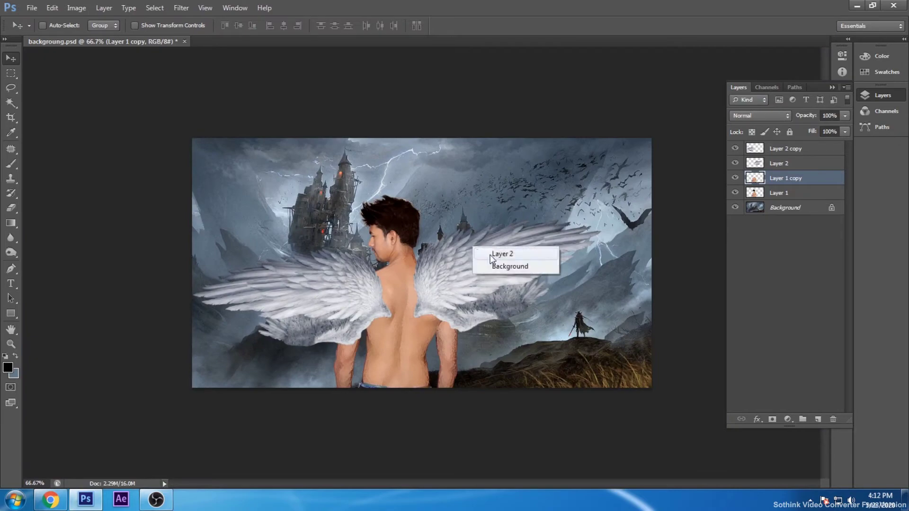
left_click(521, 248)
left_click(181, 8)
left_click(289, 52)
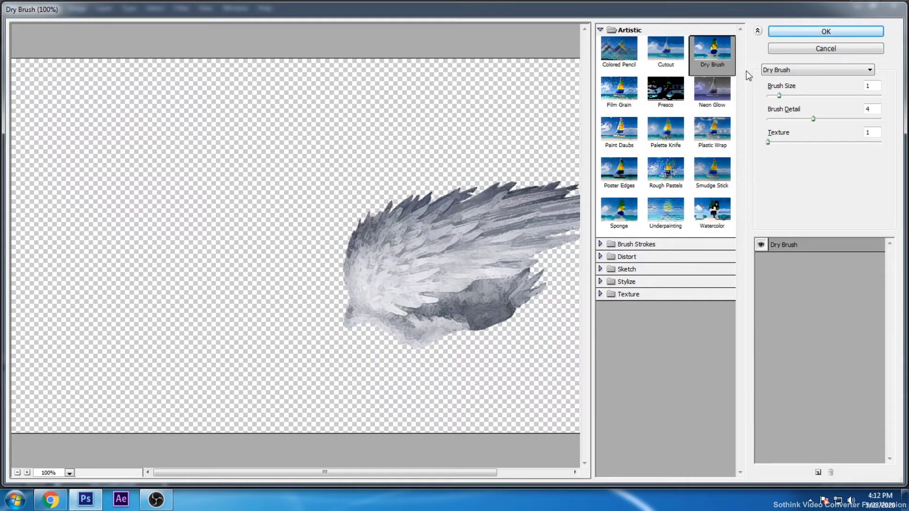
left_click(826, 32)
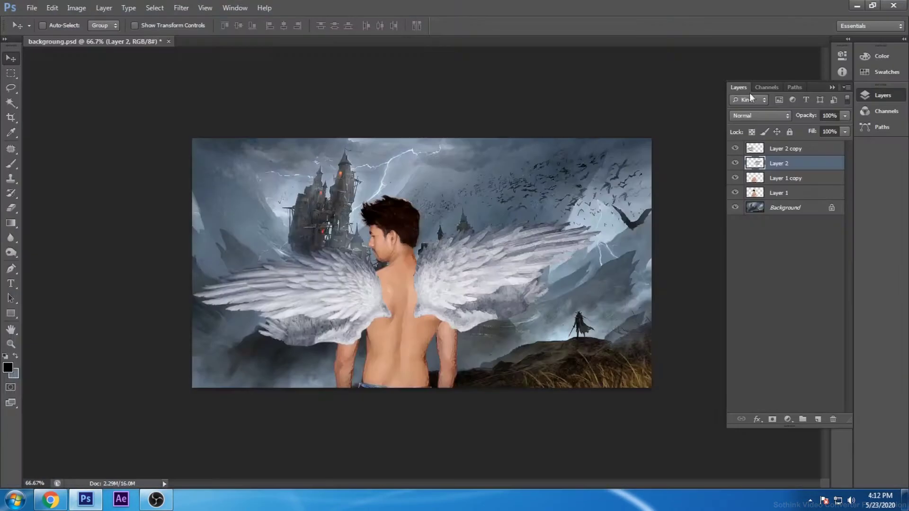
Select Layer 2 copy and apply the Dry Brush filter to the second wing.
right_click(311, 272)
left_click(332, 286)
left_click(181, 8)
left_click(264, 55)
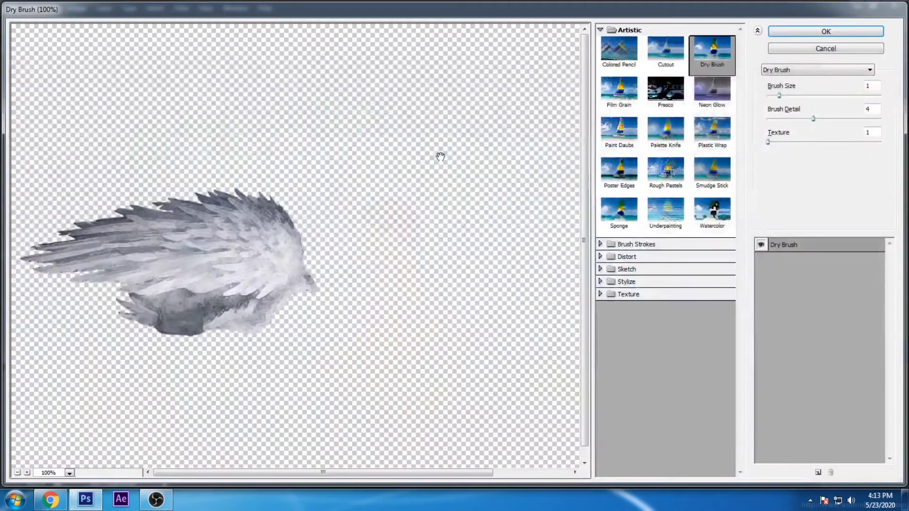
left_click(795, 33)
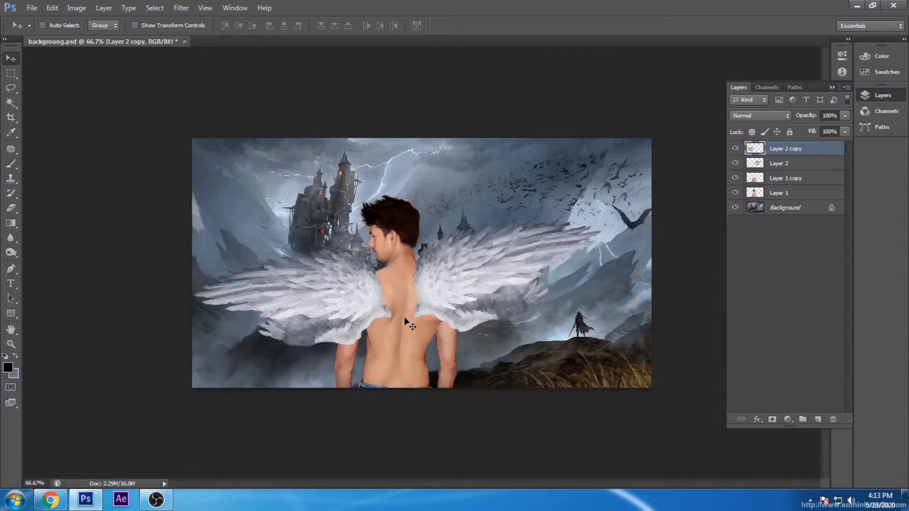
scroll(404, 317, "up", 3)
scroll(385, 318, "up", 2)
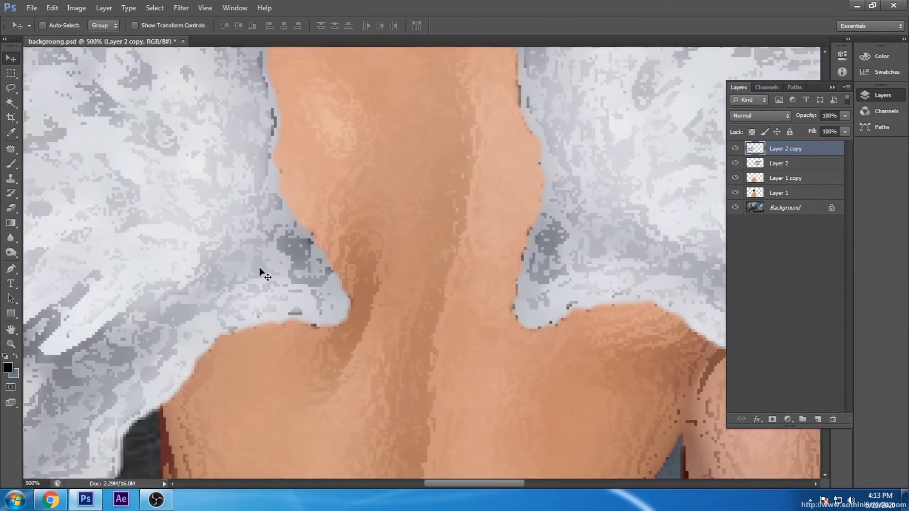
Erase the wings' inner edges over the man's neck and shoulders, then fit the view.
key("e")
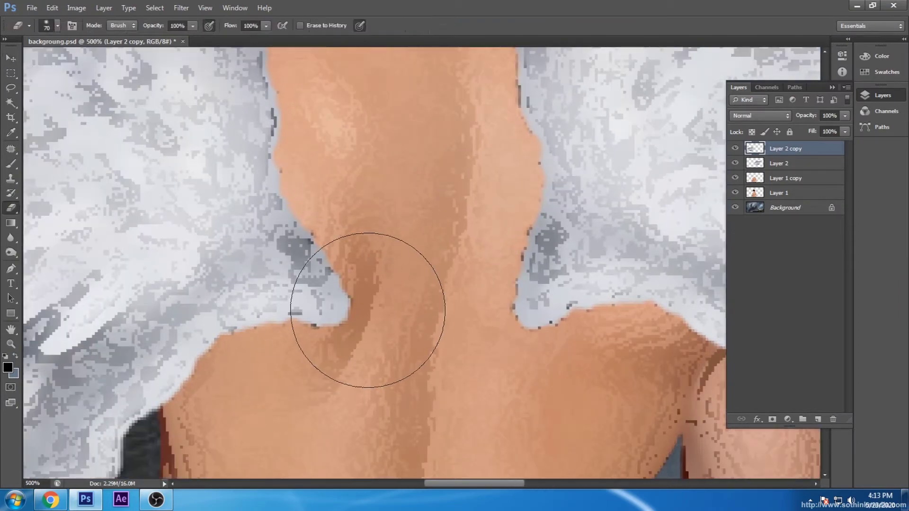
left_click_drag(355, 308, 377, 303)
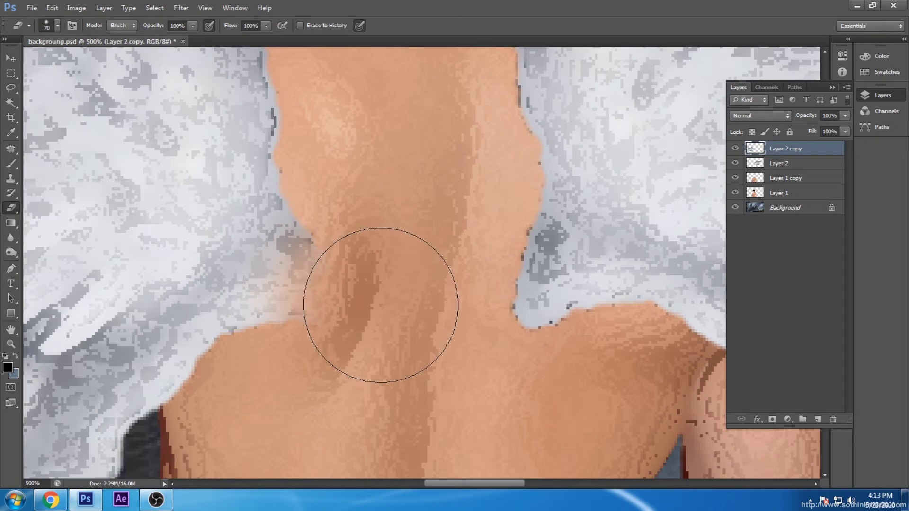
left_click(796, 165)
mouse_move(432, 336)
left_mouse_down()
mouse_move(482, 337)
mouse_move(463, 264)
mouse_move(463, 204)
mouse_move(538, 335)
mouse_move(580, 369)
left_mouse_up()
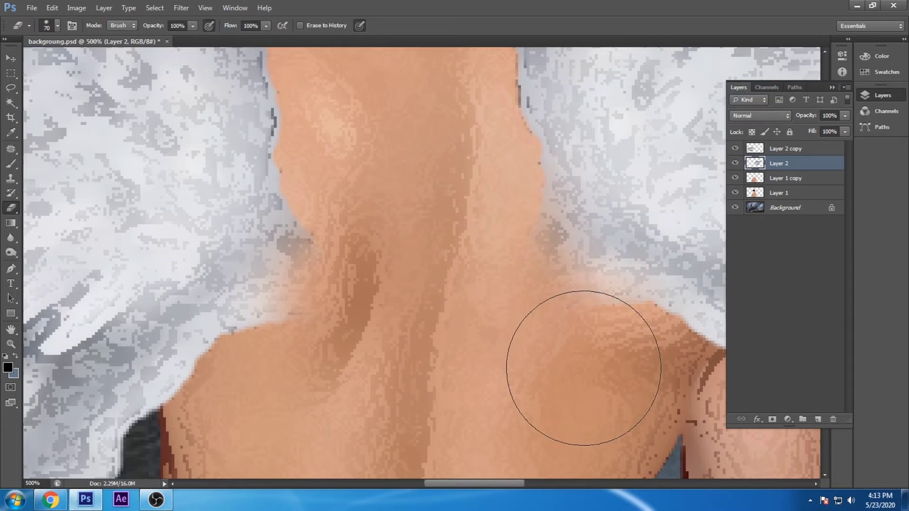
left_click(776, 150)
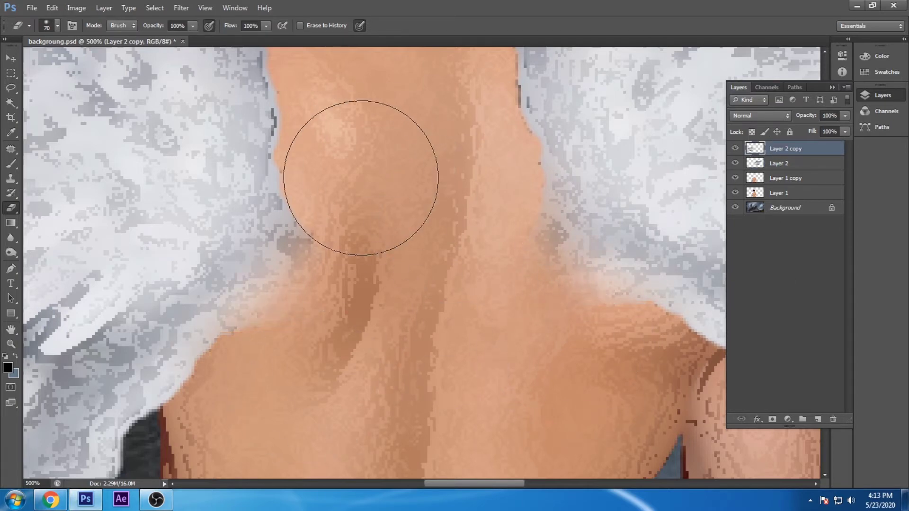
left_click_drag(466, 260, 485, 259)
key("ctrl+0")
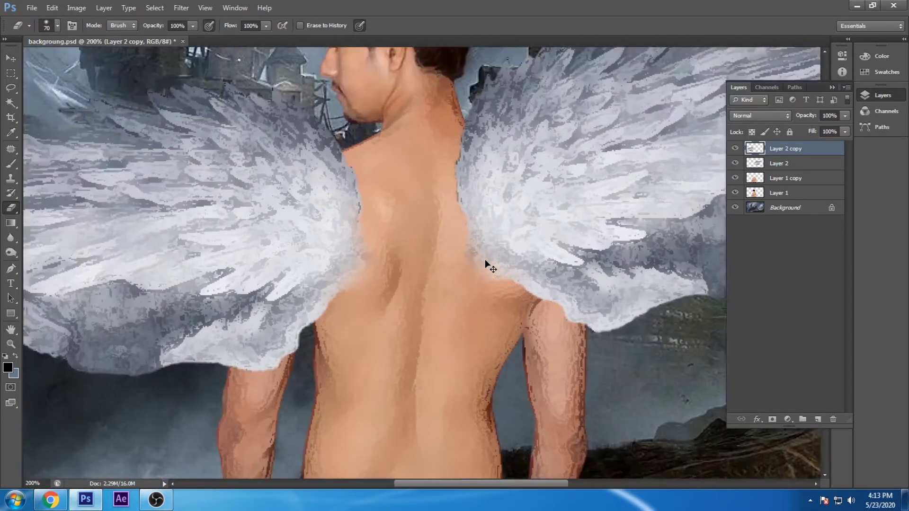
left_click(10, 59)
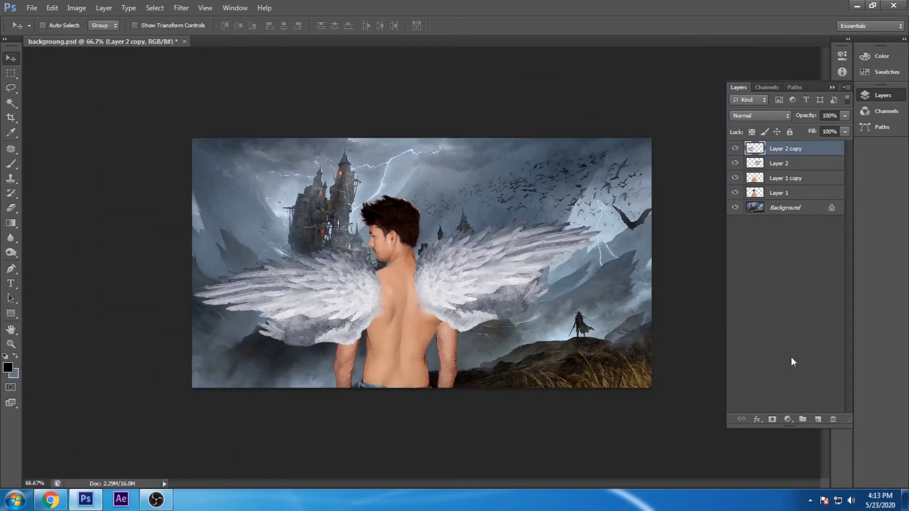
Paint a soft black patch over the man's back on a new layer.
left_click(818, 419)
left_click(7, 367)
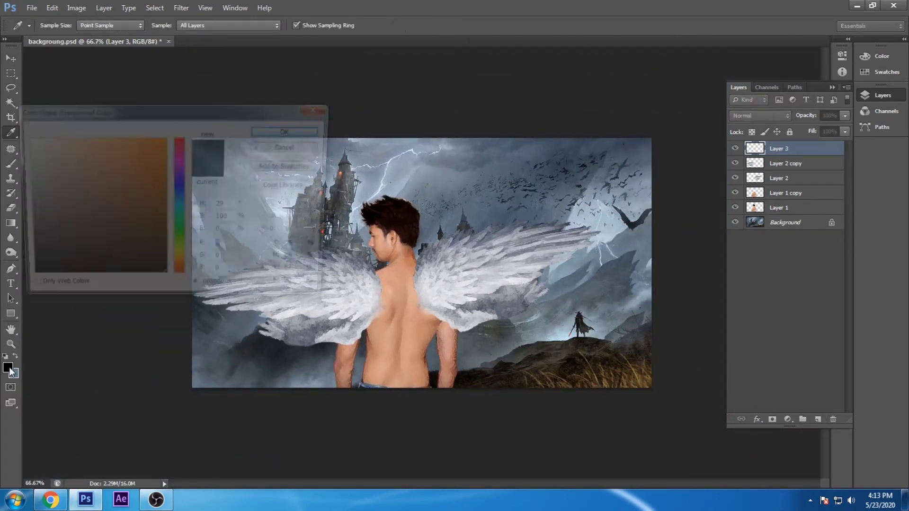
key("Escape")
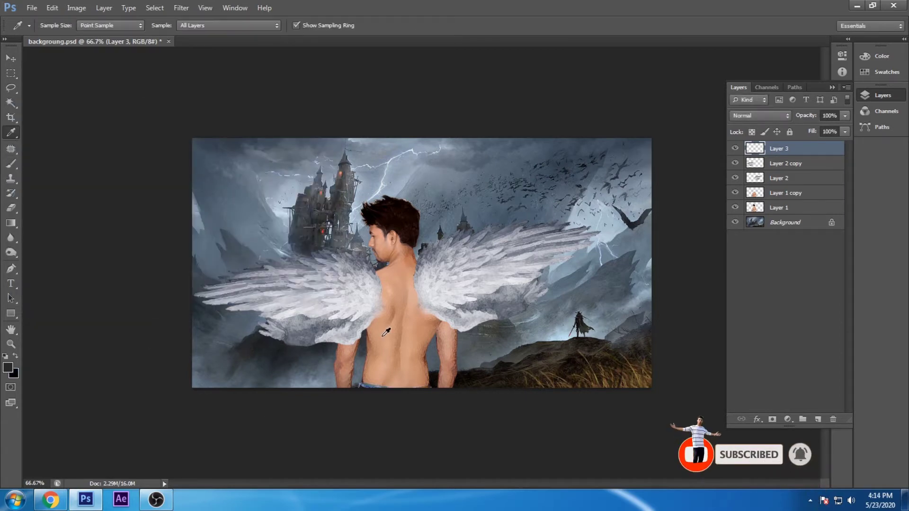
key("b")
mouse_move(399, 308)
left_mouse_down()
mouse_move(386, 305)
mouse_move(379, 325)
mouse_move(409, 295)
mouse_move(419, 326)
mouse_move(400, 284)
left_mouse_up()
Set the patch layer's blend mode to Linear Dodge (Add).
key("z")
left_click(432, 306)
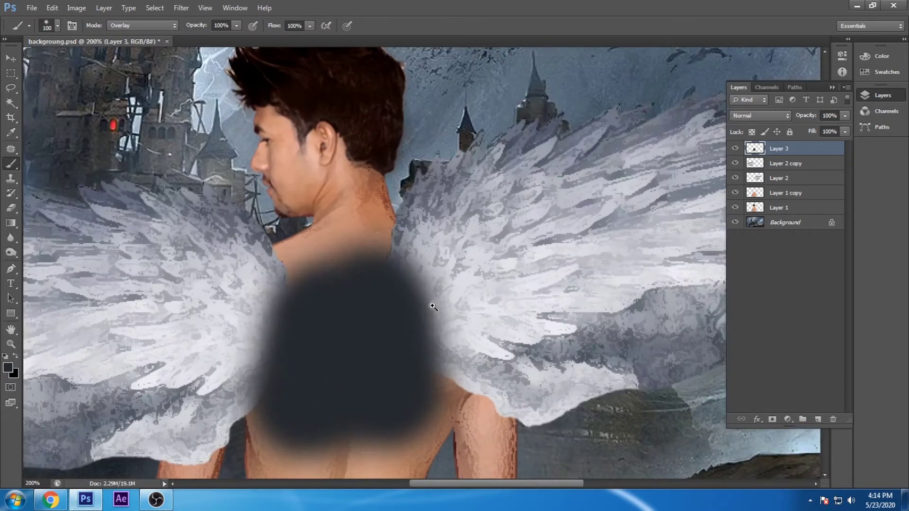
left_click(759, 116)
left_click(763, 134)
key("Down")
key("Down")
key("Down")
key("Down")
key("Down")
key("Down")
key("Down")
key("Down")
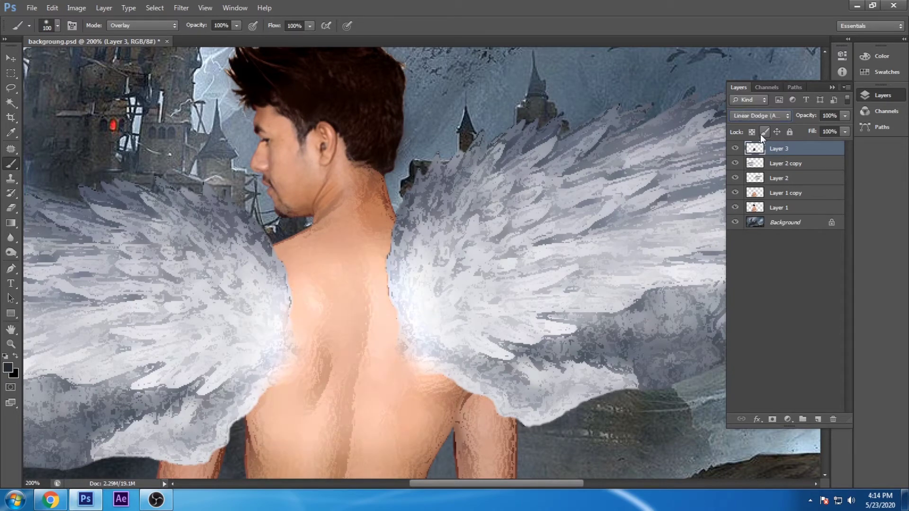
key("ctrl+minus")
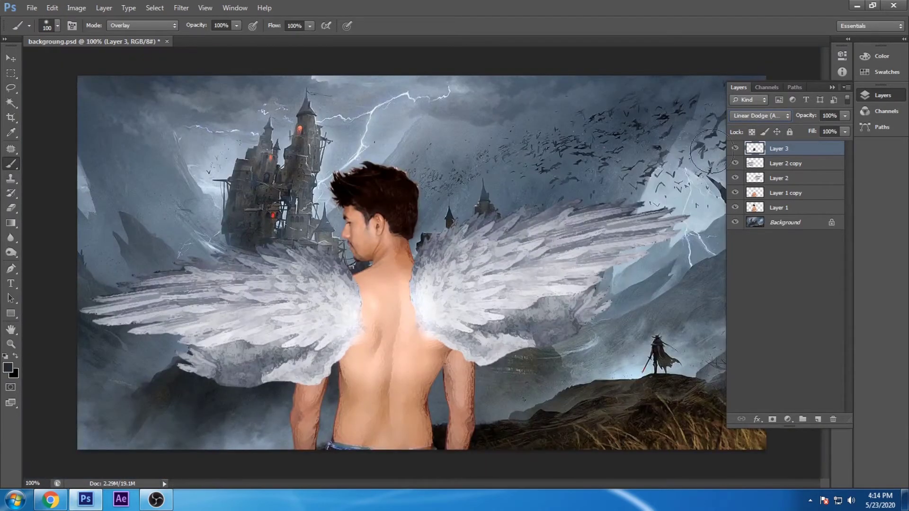
Stretch the glow taller and wider across the wing roots.
left_click(10, 57)
key("ctrl+t")
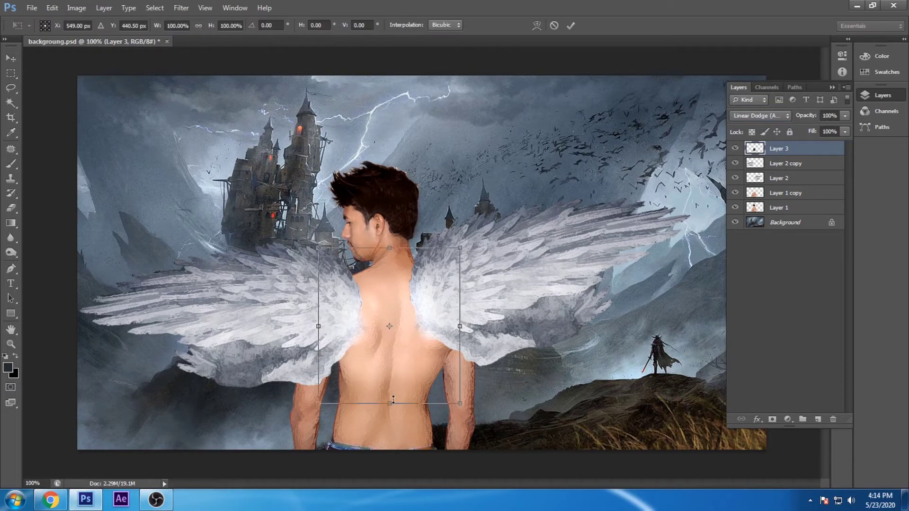
left_click_drag(389, 297, 392, 232)
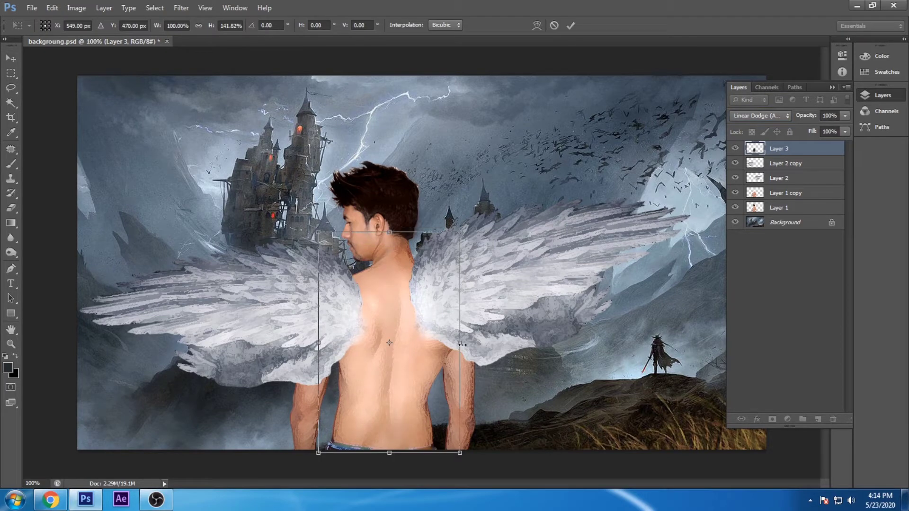
left_click_drag(462, 344, 471, 344)
left_click_drag(318, 343, 312, 342)
key("Return")
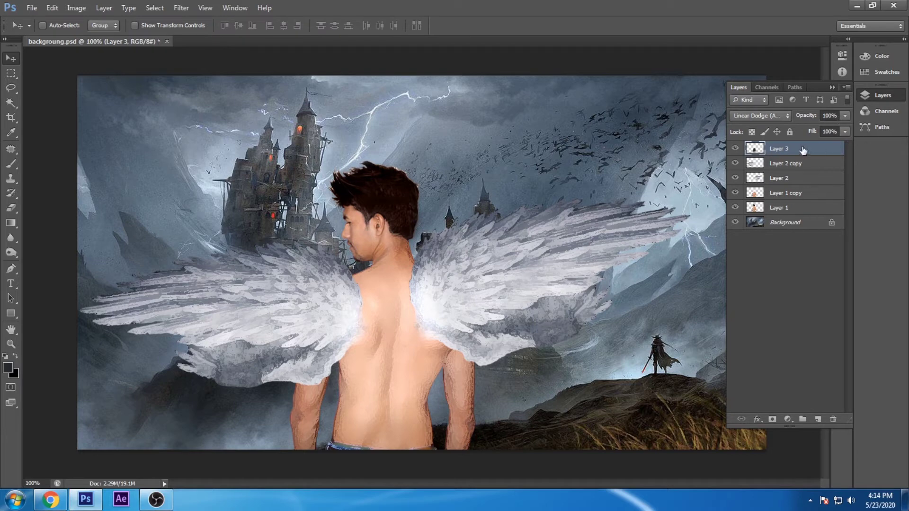
Duplicate the glow at 66% opacity and 65% fill, and save the document.
left_click_drag(803, 152, 815, 420)
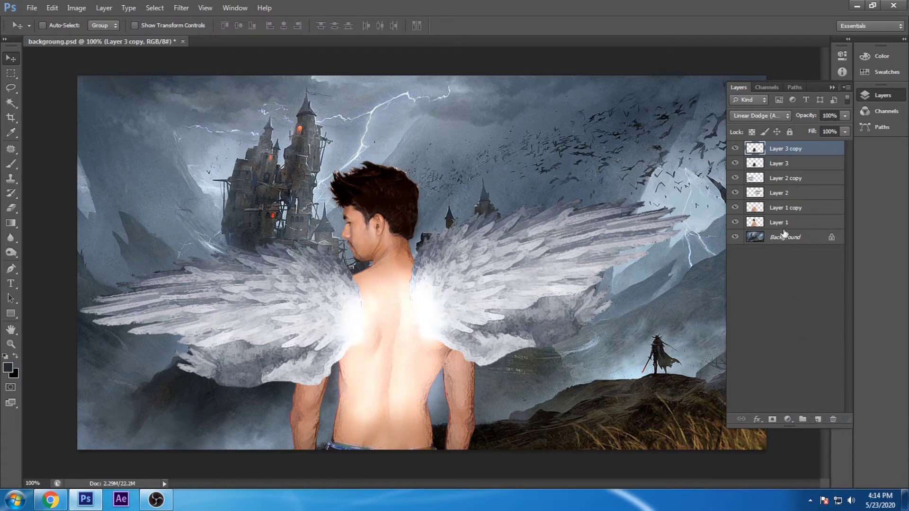
left_click_drag(822, 127, 825, 128)
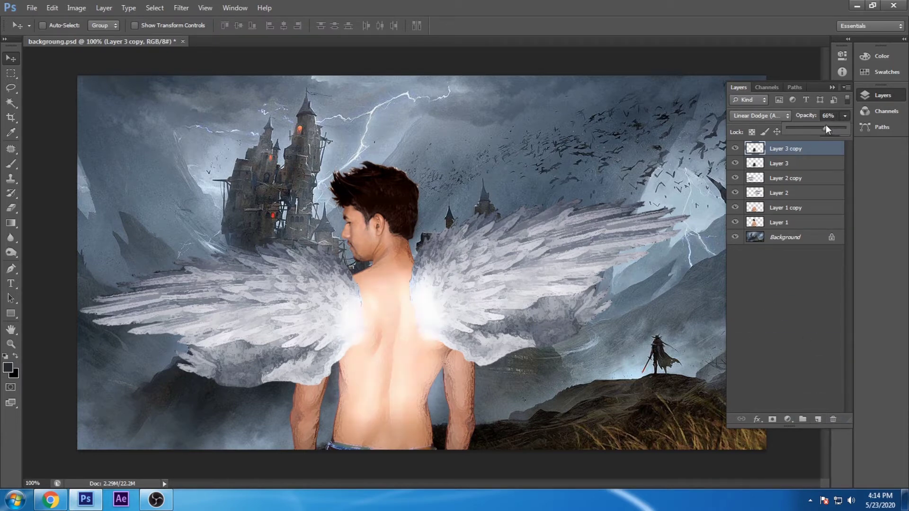
left_click(845, 132)
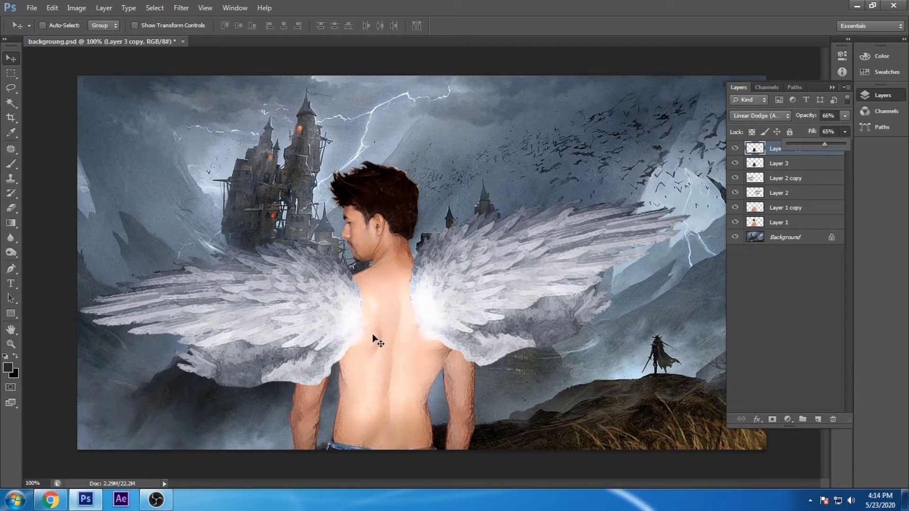
key("ctrl+s")
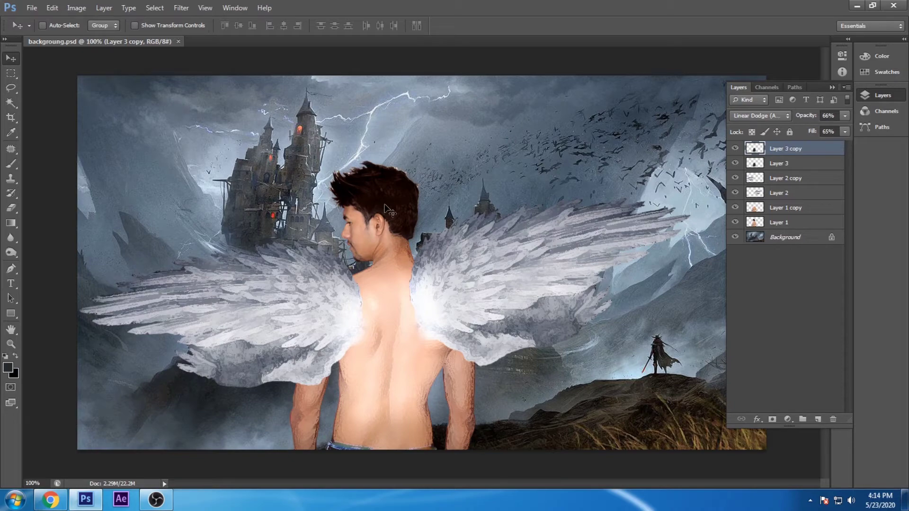
Duplicate Layer 1 and hide the original man layer.
left_click(366, 206, "ctrl")
scroll(366, 206, "up", 2)
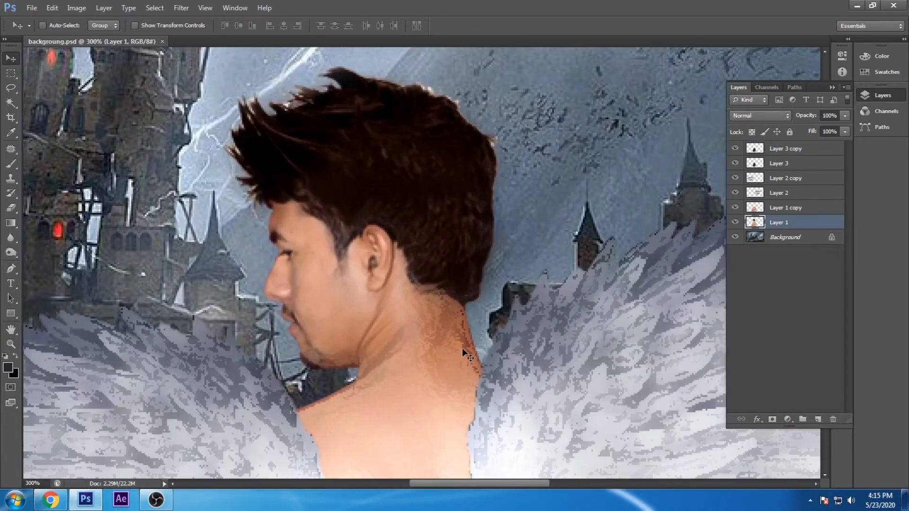
scroll(506, 307, "down", 1)
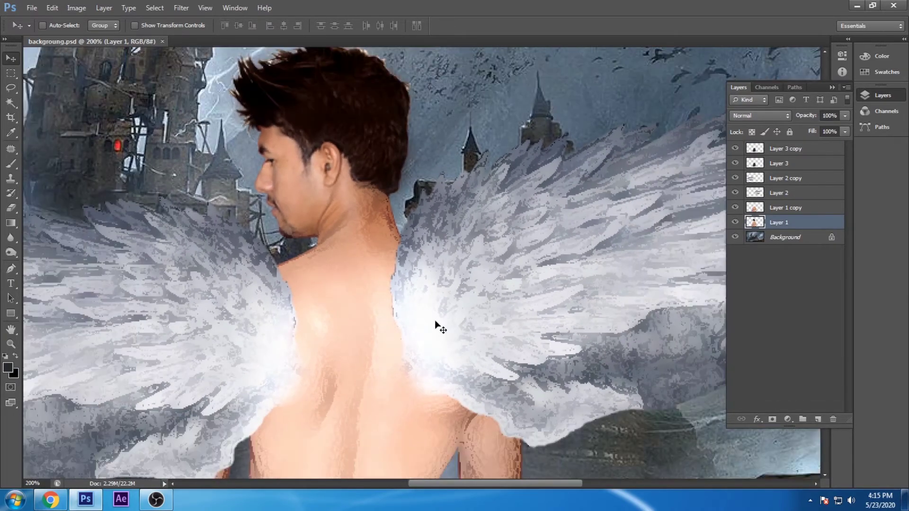
left_click_drag(783, 223, 818, 419)
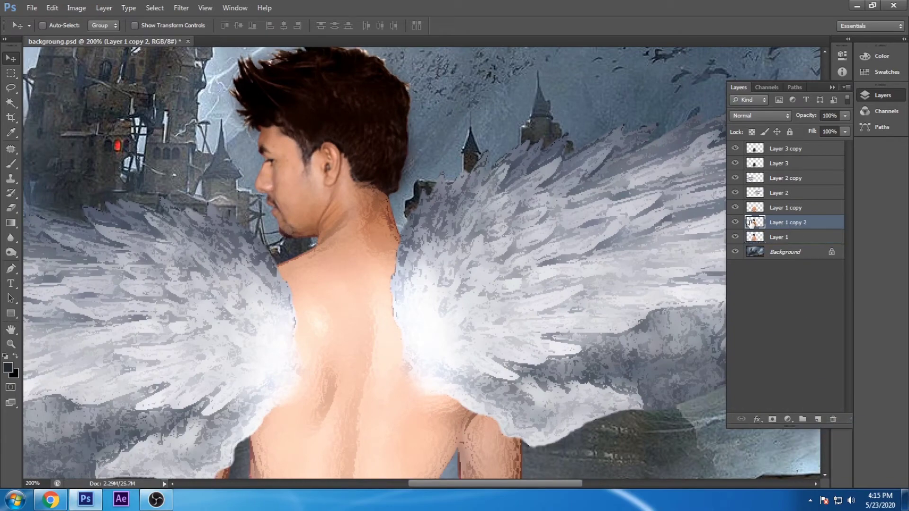
left_click(735, 238)
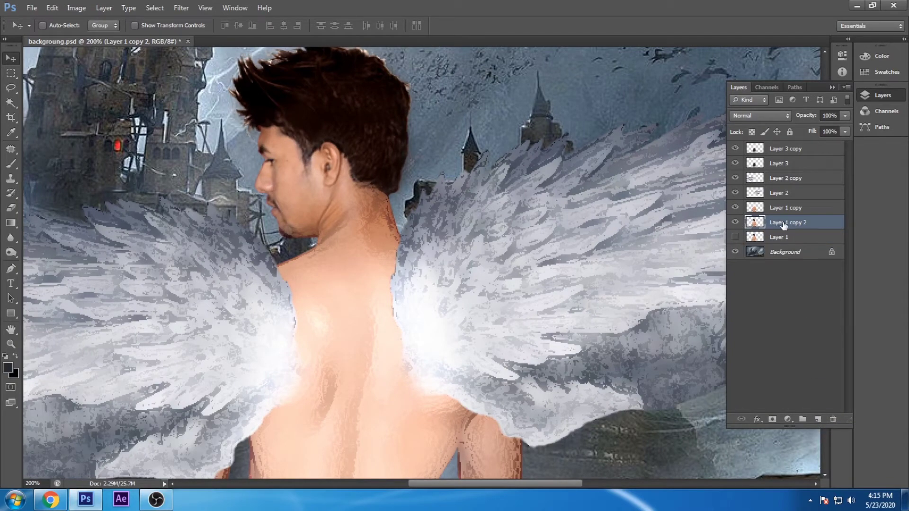
Apply Artistic Film Grain (grain 4, intensity 10) to the new man copy.
left_click(193, 6)
left_click(232, 52)
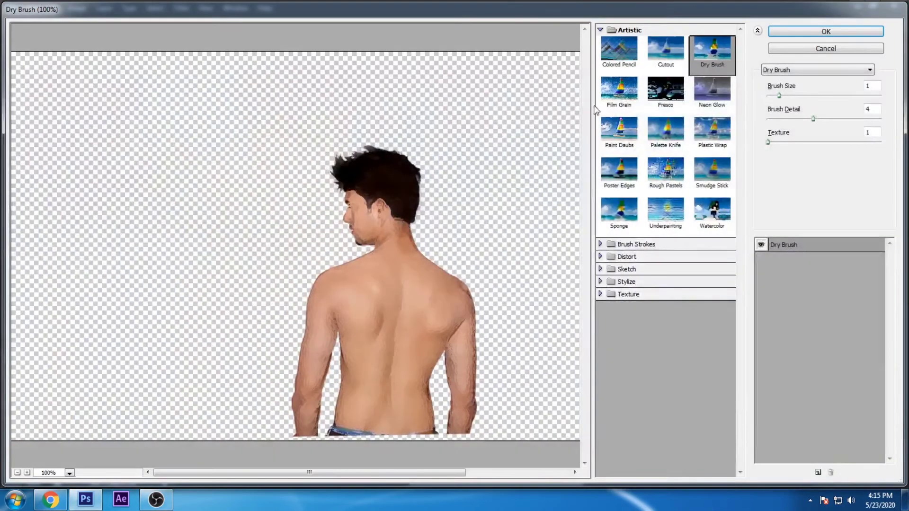
left_click(619, 89)
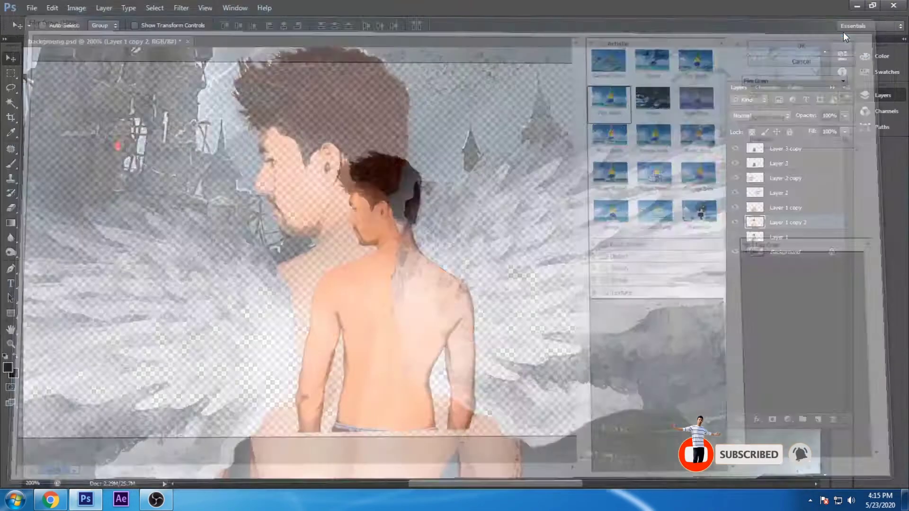
Erase grain spots in the hair with a size-40 eraser and show Layer 1 again.
key("e")
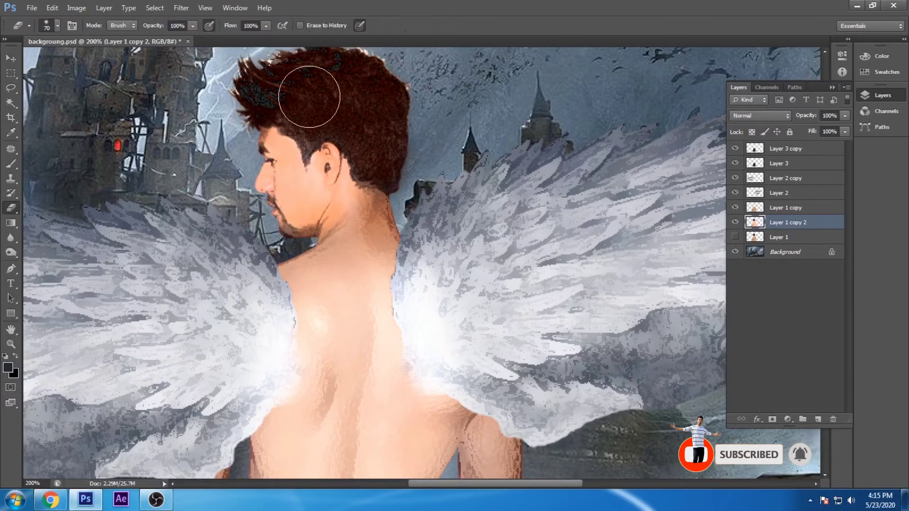
scroll(318, 104, "up", 3)
key("bracketleft")
key("bracketleft")
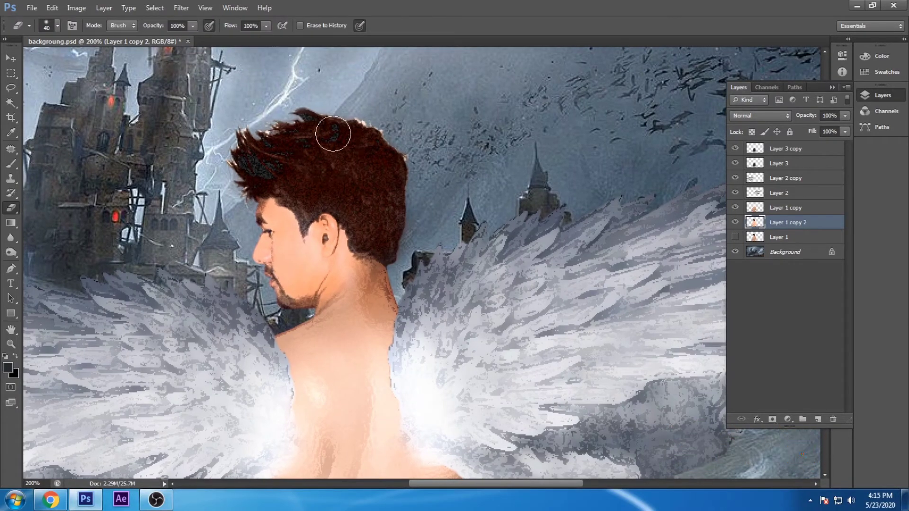
left_click(334, 135)
left_click(333, 137)
left_click(735, 222)
left_click(737, 237)
Erase the grain across the top of the head and hair tips at 45% flow.
mouse_move(248, 138)
left_mouse_down()
mouse_move(243, 152)
mouse_move(259, 162)
mouse_move(330, 135)
left_mouse_up()
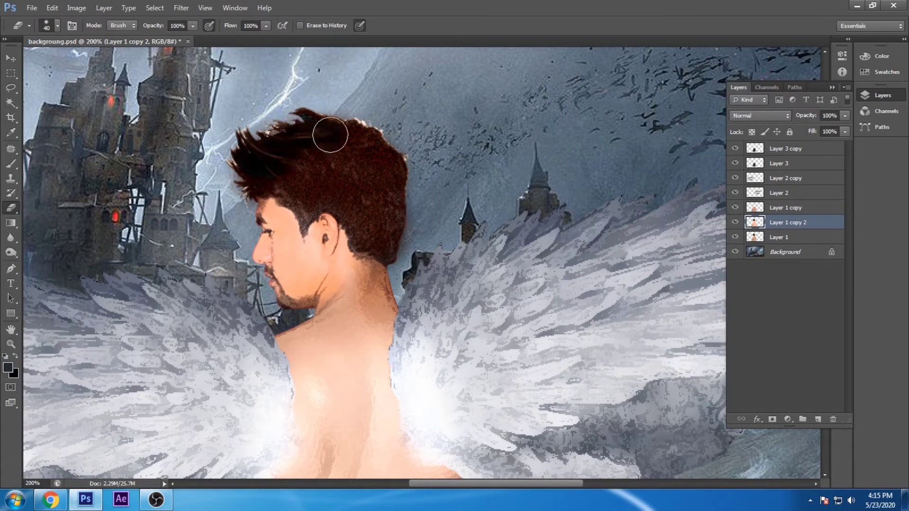
left_click_drag(232, 143, 384, 126)
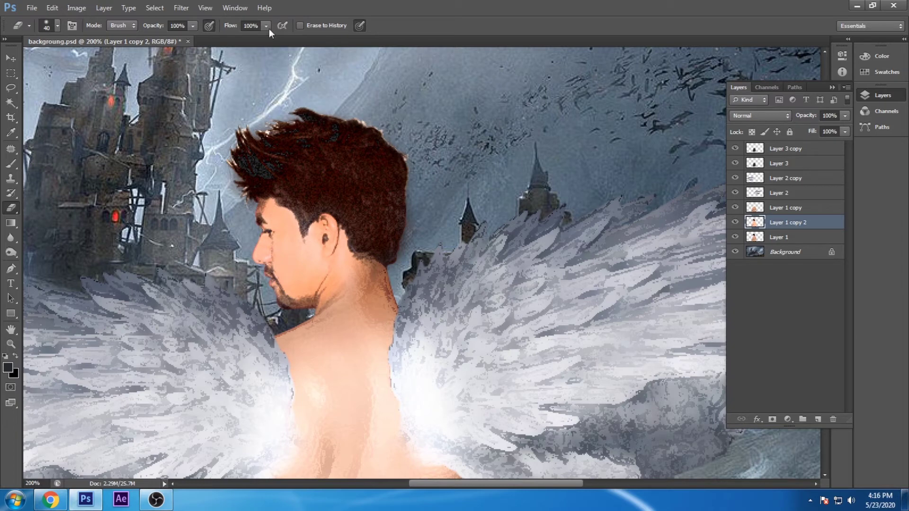
left_click(316, 117)
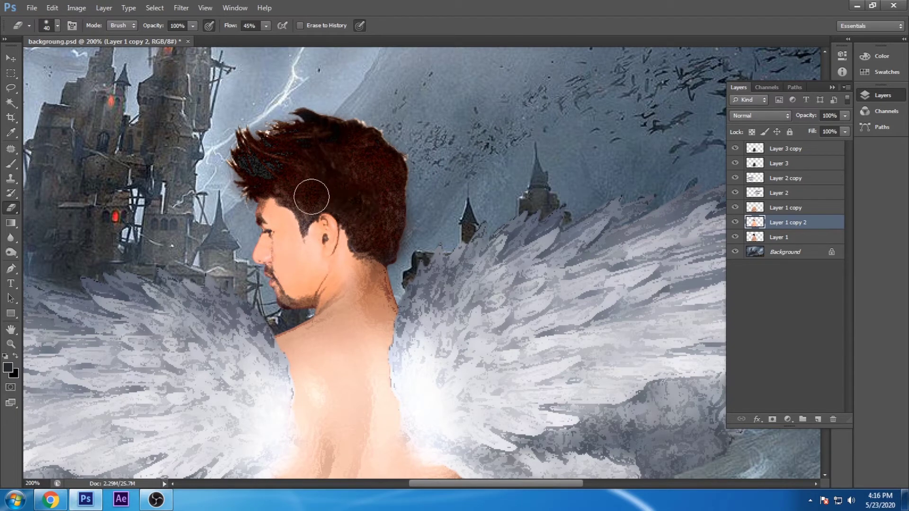
left_click_drag(275, 171, 263, 142)
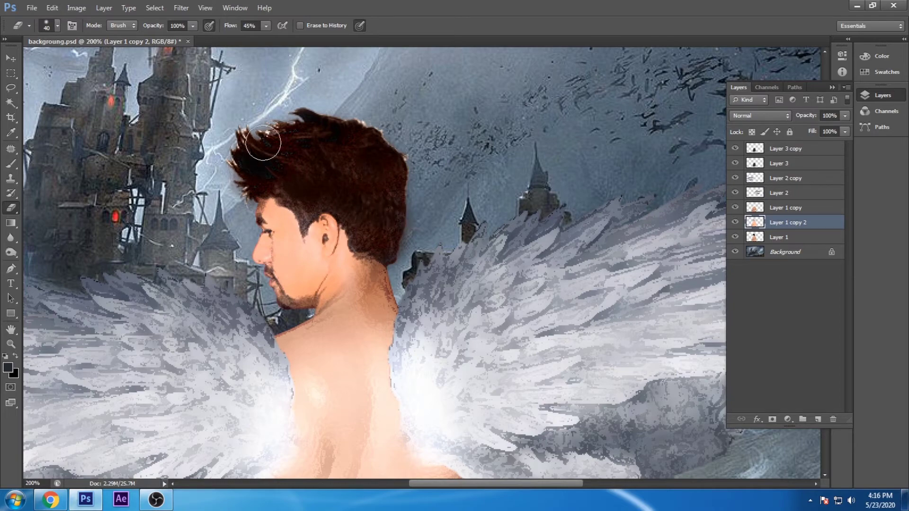
key("ctrl+minus")
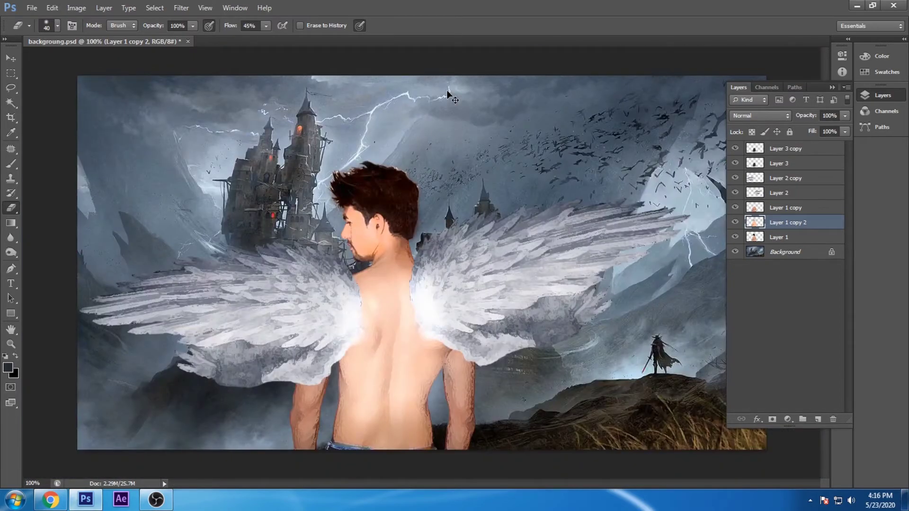
key("ctrl+minus")
Select the Layer 3 glow and nudge it slightly to the right.
left_click(10, 58)
key("ctrl+plus")
key("ctrl+plus")
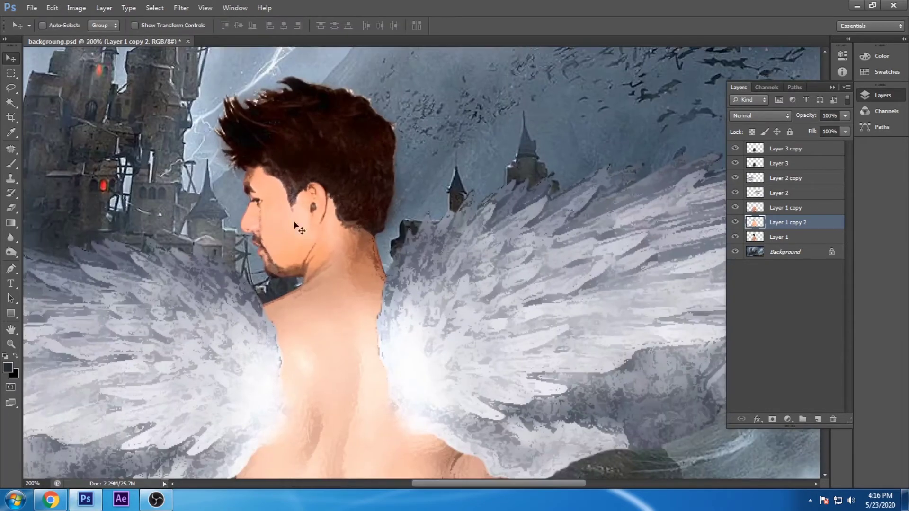
scroll(317, 274, "down", 5)
scroll(317, 274, "down", 4)
right_click(249, 174)
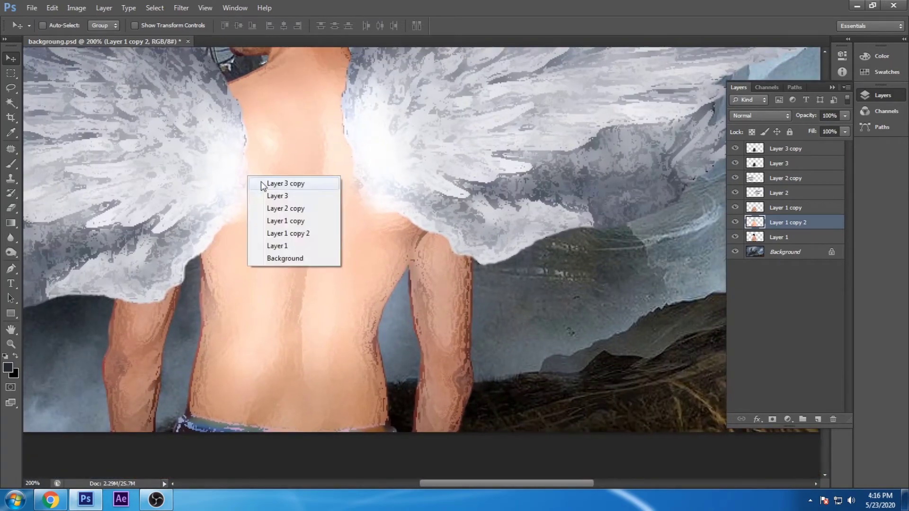
left_click(268, 182)
key("alt+bracketleft")
left_click_drag(260, 189, 234, 191)
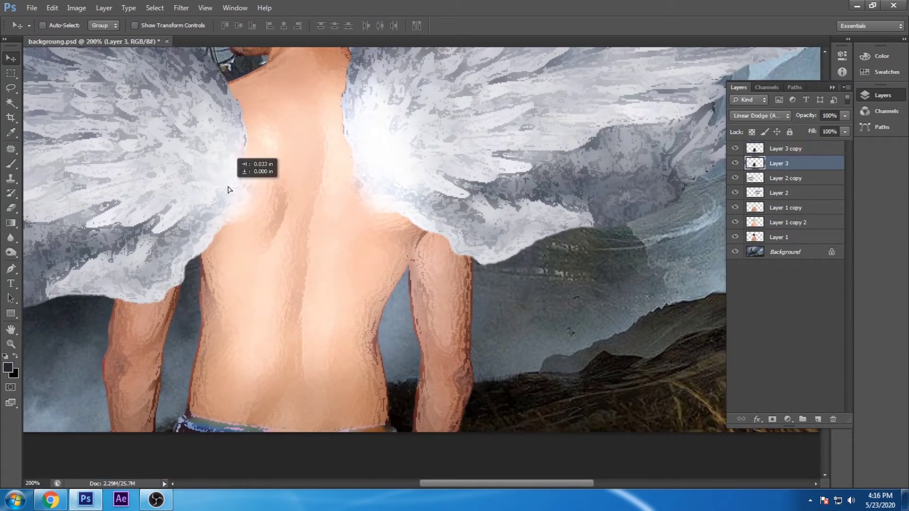
left_click_drag(355, 179, 365, 181)
Zoom out and add a new empty Layer 4 on top.
key("ctrl+minus")
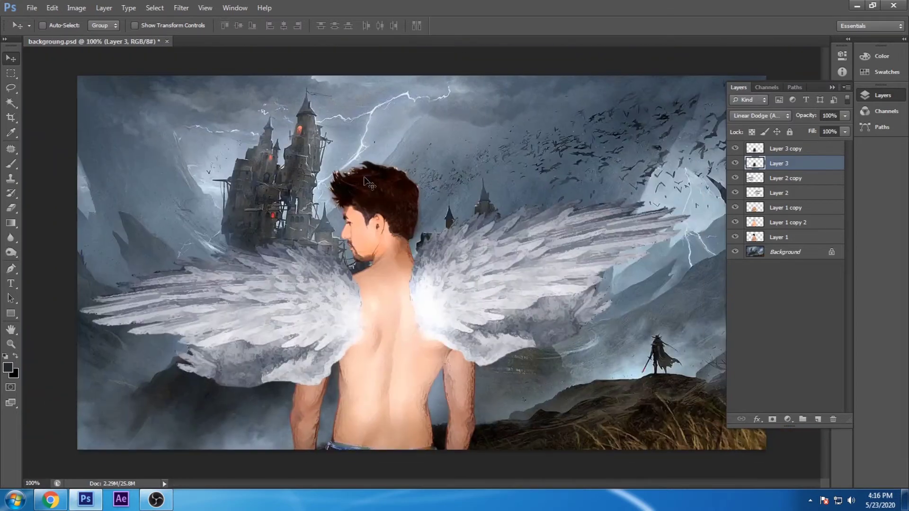
key("ctrl+minus")
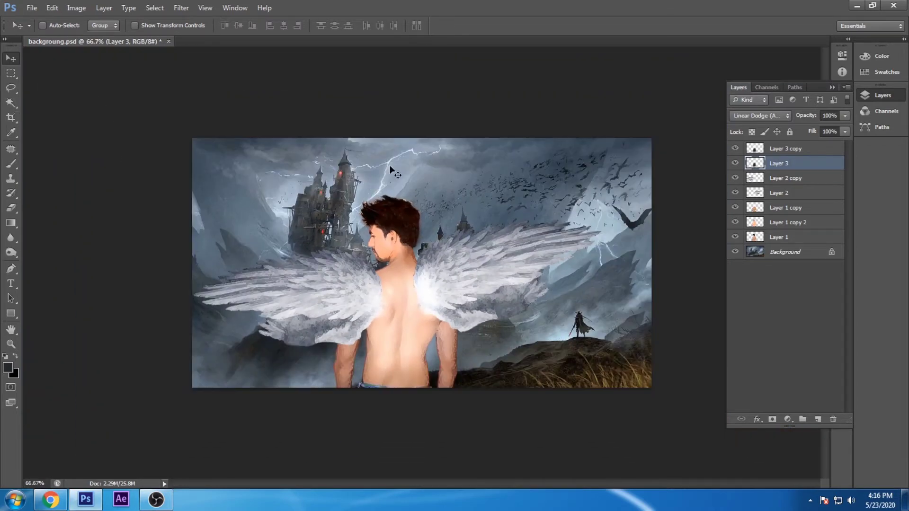
left_click(817, 150)
left_click(817, 419)
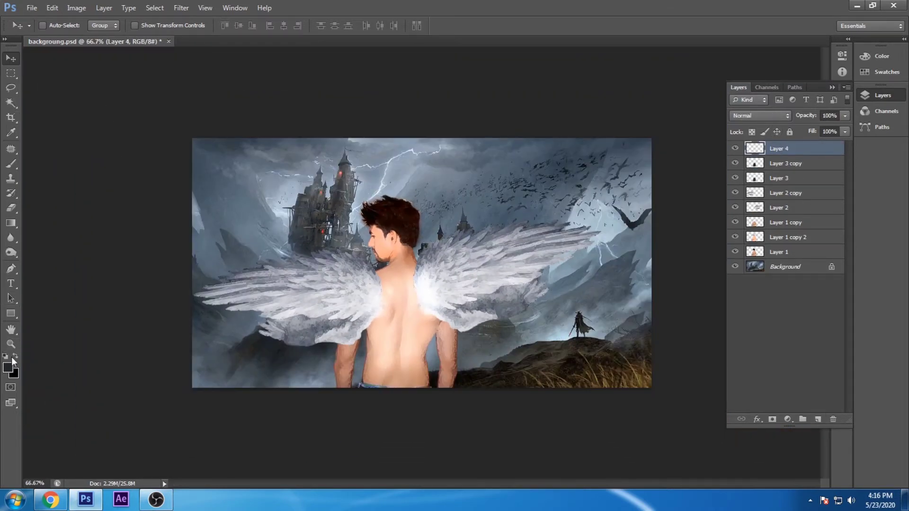
Paint the whole canvas dark on Layer 4 with a 500px brush.
left_click(11, 133)
left_click(10, 164)
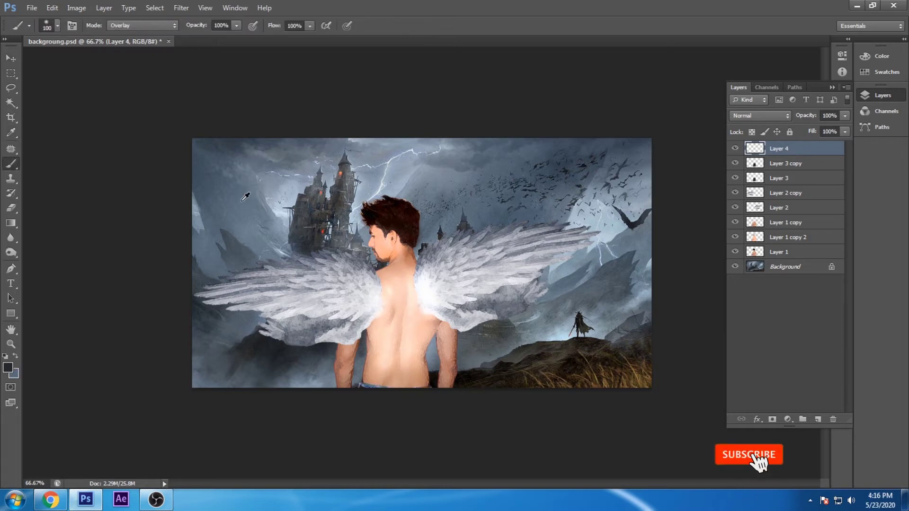
key("bracketright")
key("bracketright")
left_click_drag(241, 206, 544, 314)
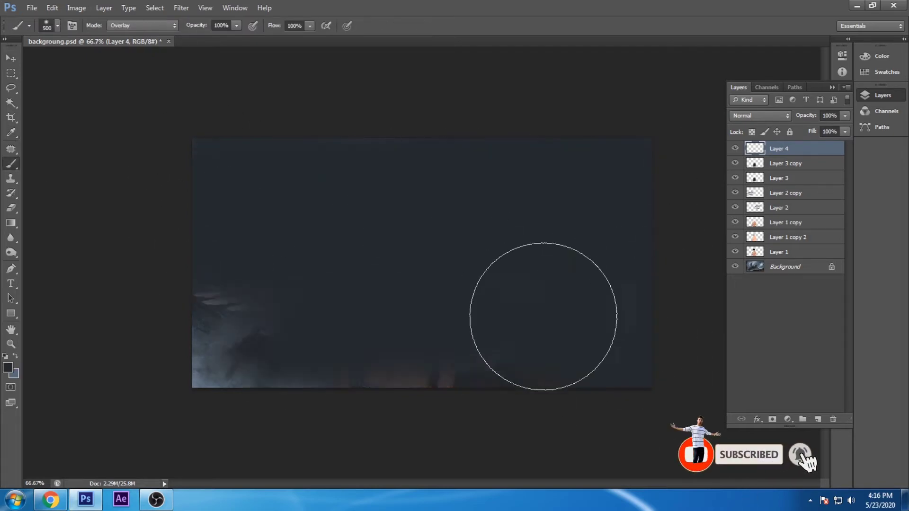
Blend Layer 4 as Linear Dodge (Add) at 74% opacity and 77% fill.
key("v")
left_click(757, 115)
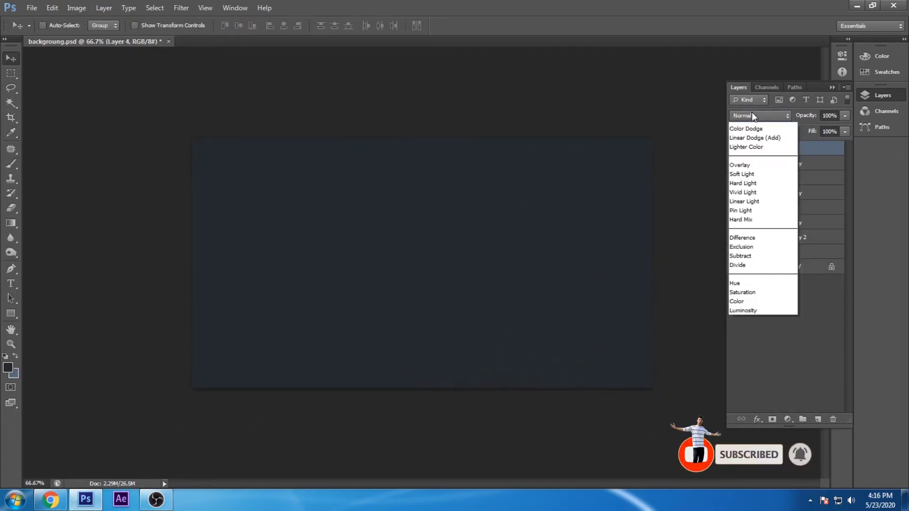
left_click(739, 127)
key("Down")
key("Down")
key("Down")
key("Down")
key("Down")
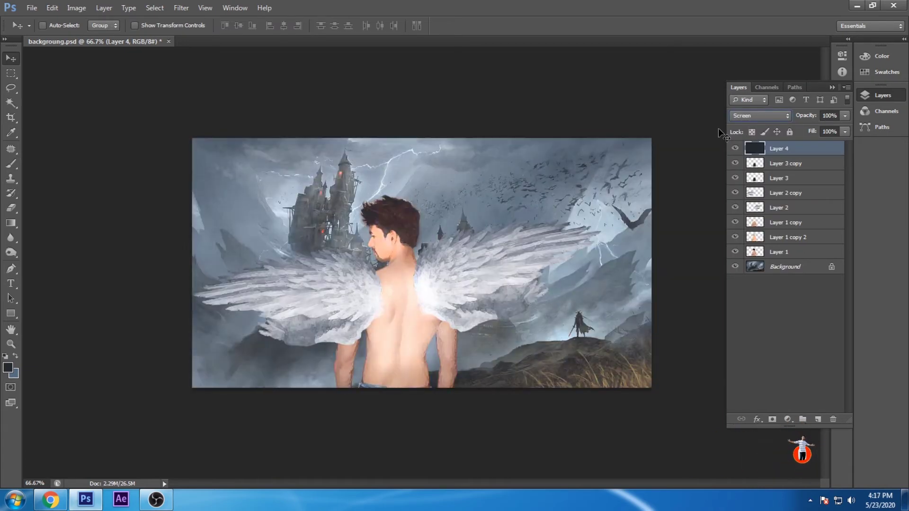
key("Down")
key("Down")
key("Down")
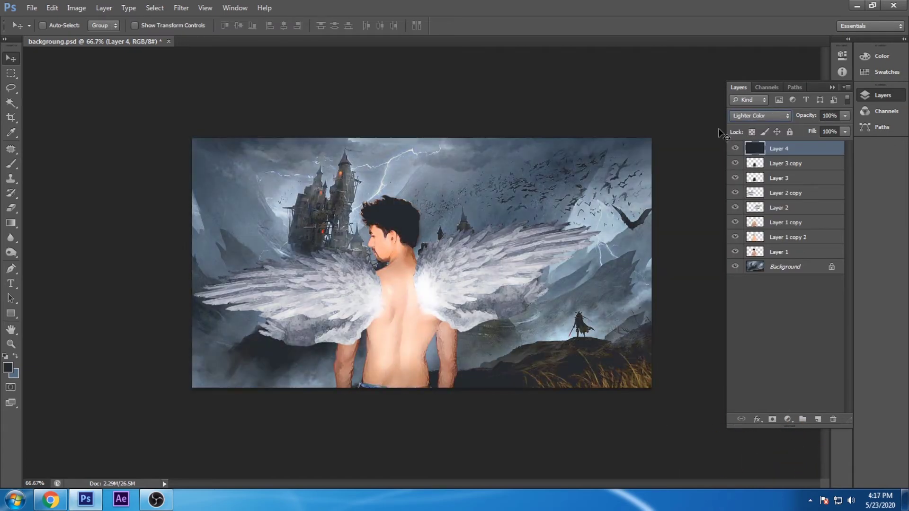
key("Down")
key("Down")
key("Down")
key("Down")
key("Down")
key("Down")
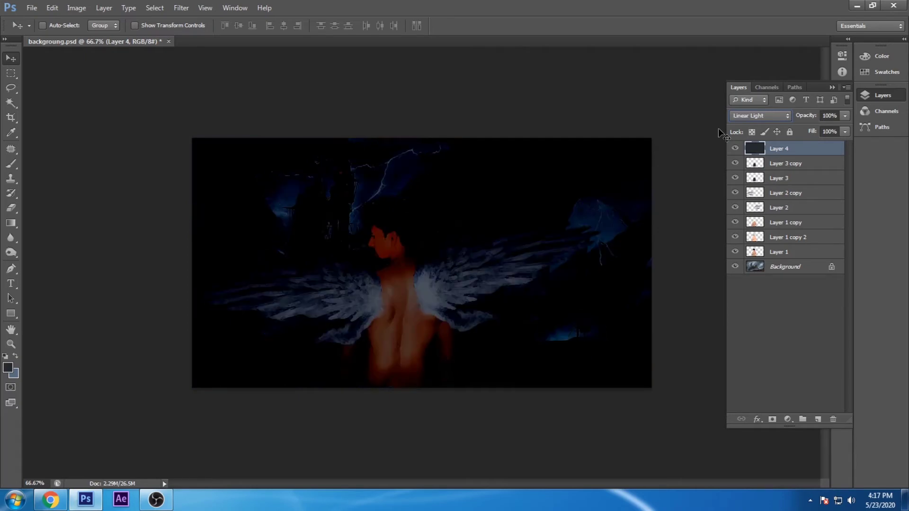
key("Down")
key("Down")
key("Down")
key("Down")
key("Up")
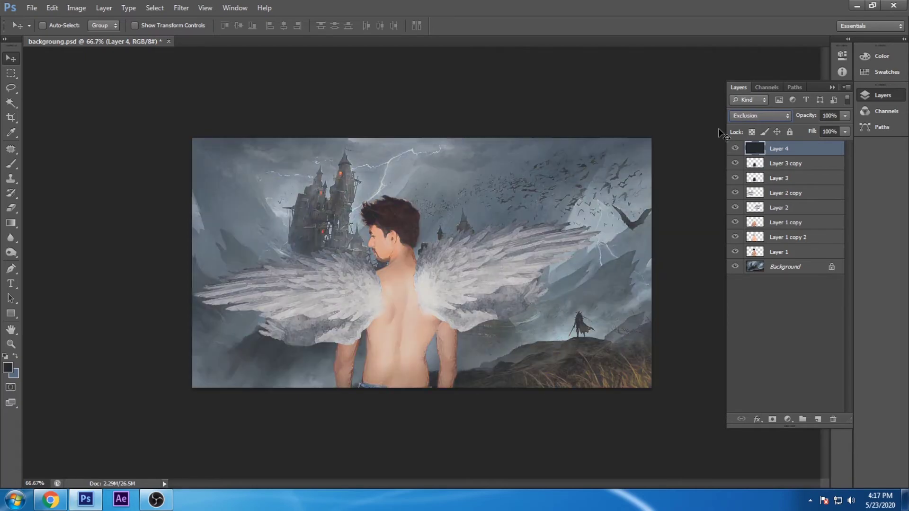
key("Down")
key("Down")
key("Down")
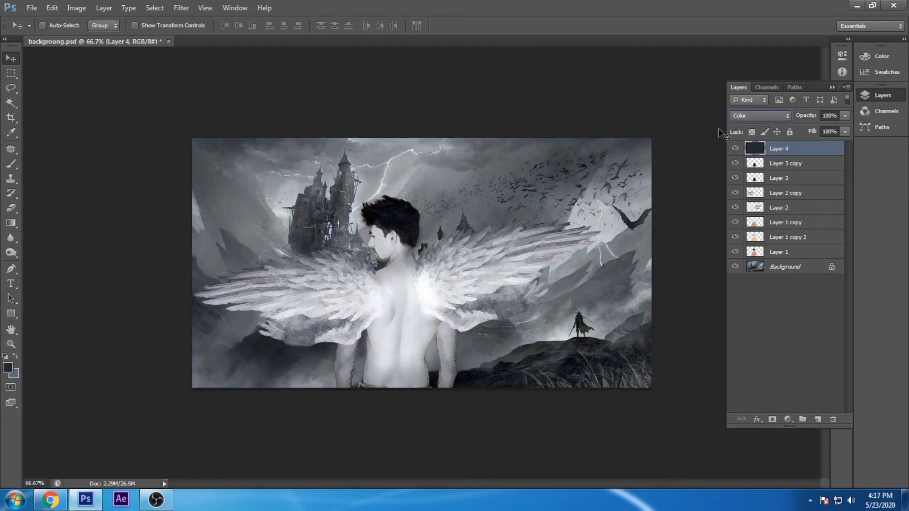
key("Up")
key("Up")
key("Up")
key("Up")
key("Up")
key("Up")
key("Up")
key("Up")
key("Up")
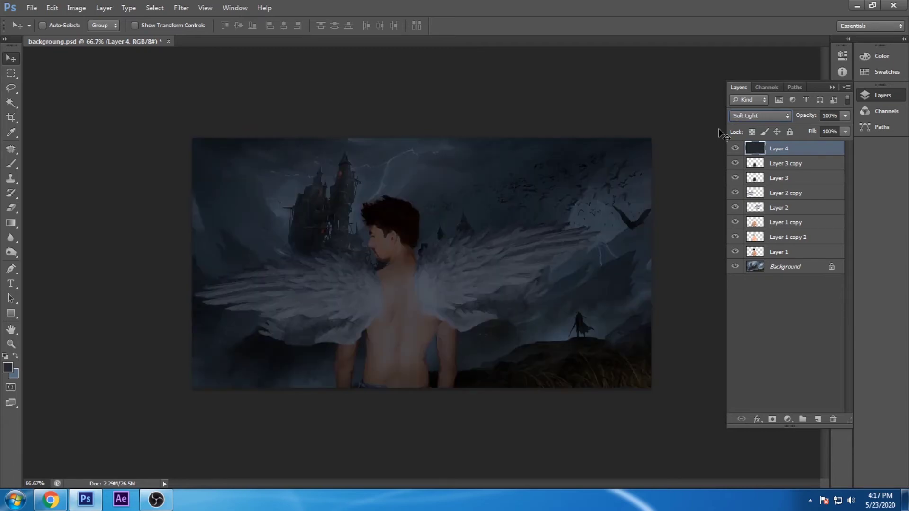
key("Down")
key("Up")
key("Up")
key("Up")
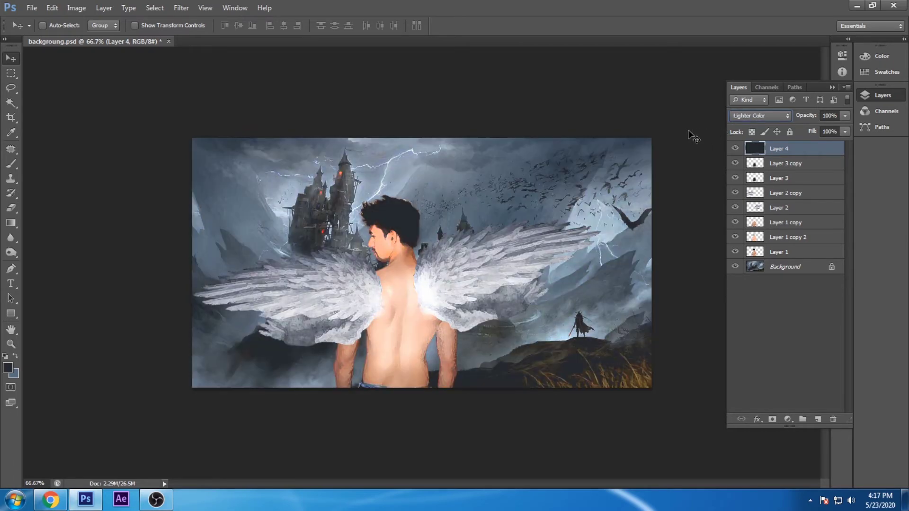
key("Up")
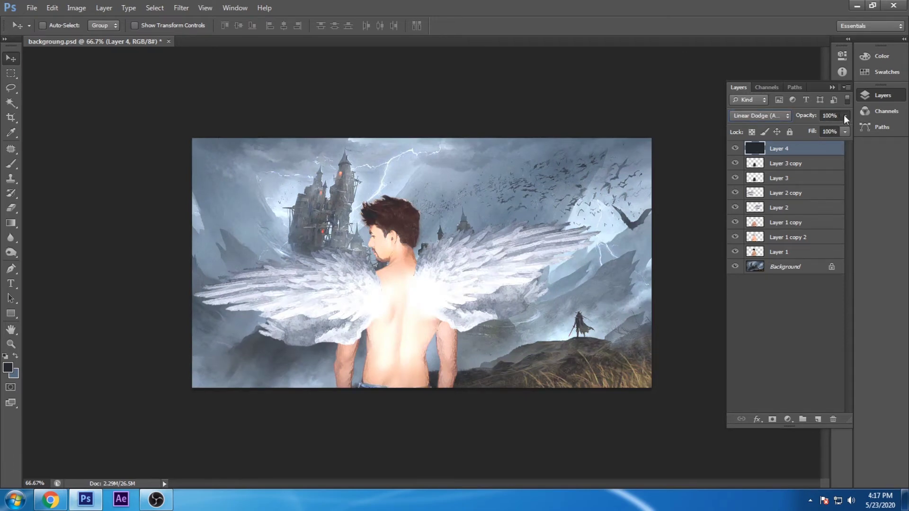
left_click_drag(846, 118, 833, 152)
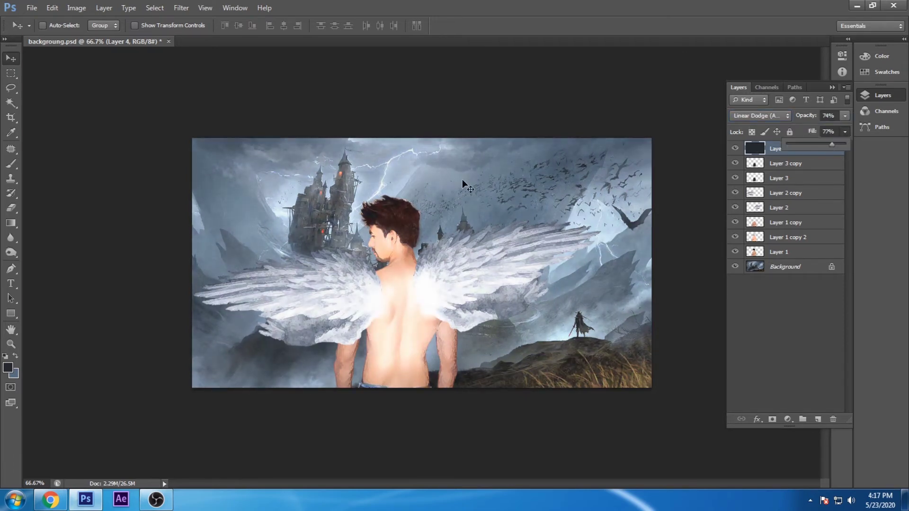
Erase Layer 4 from the upper sky and lower-right hill, then shrink the eraser to 70.
key("e")
mouse_move(527, 155)
left_mouse_down()
mouse_move(331, 132)
mouse_move(290, 159)
left_mouse_up()
left_click_drag(680, 203, 616, 343)
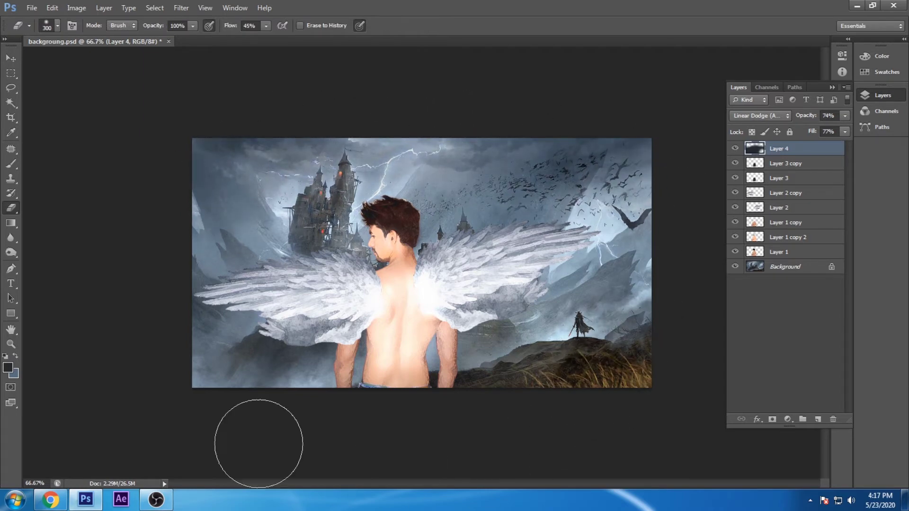
left_click(429, 200)
key("bracketleft")
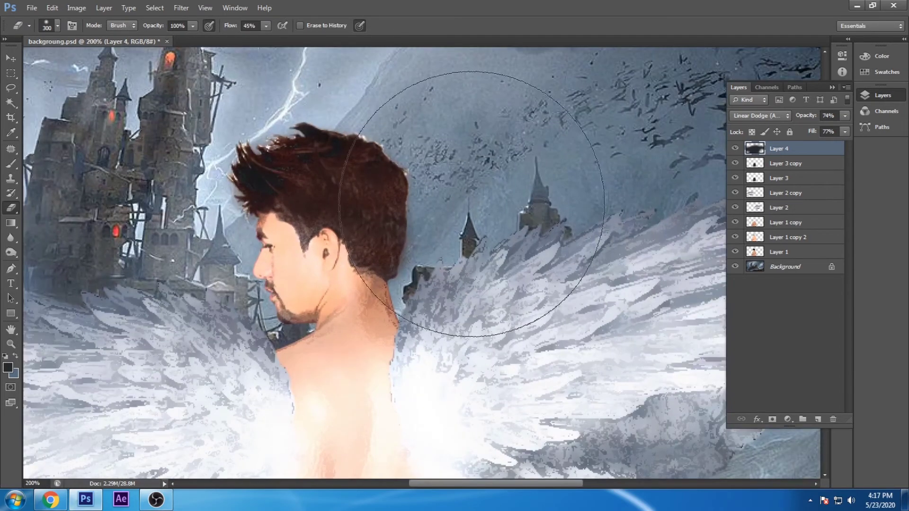
key("bracketleft")
key("bracketleft")
key("bracketleft")
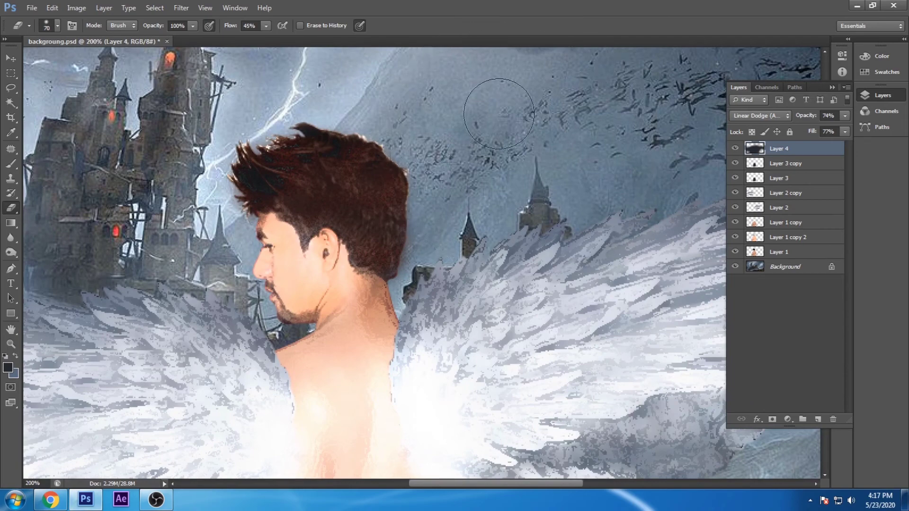
Toggle Layer 1 copy and Layer 1 copy 2 visibility to compare the neck.
left_click(735, 223)
left_click(781, 242)
left_click(735, 237)
left_click(735, 237)
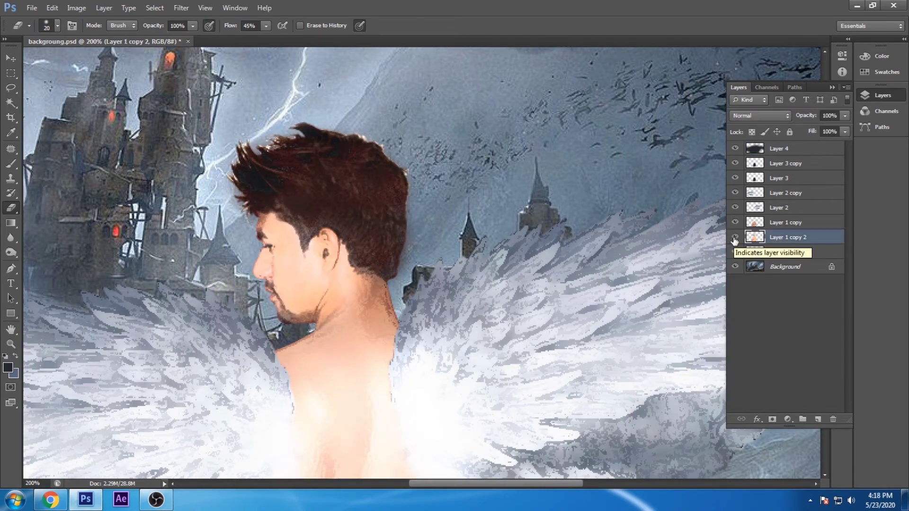
left_click(735, 237)
On Layer 1, blur the left edge of the hair at 51% strength.
left_click(735, 252)
left_click(786, 251)
left_click(736, 252)
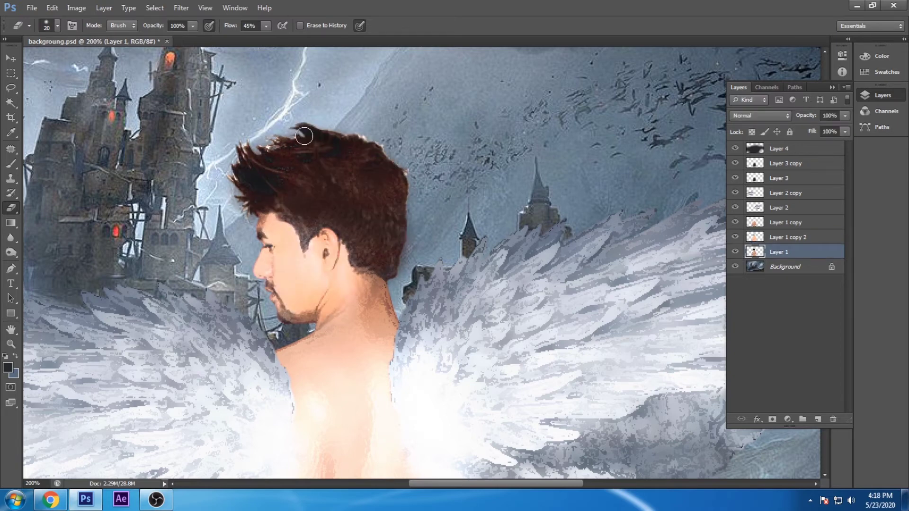
left_click(11, 239)
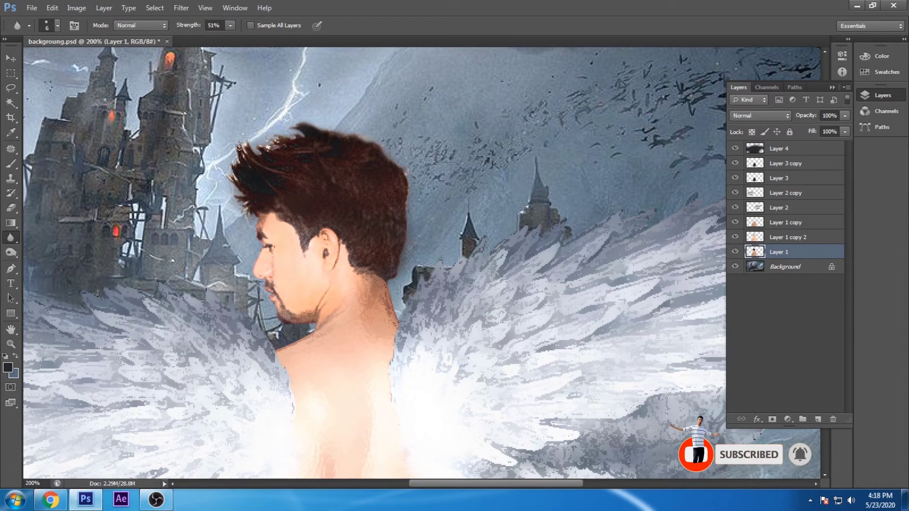
left_click_drag(240, 146, 238, 198)
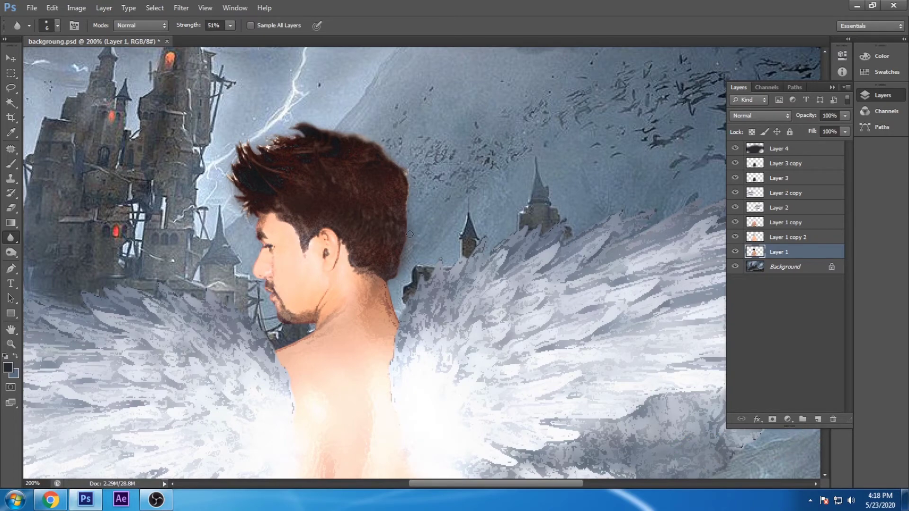
key("ctrl+minus")
key("ctrl+minus")
key("ctrl+minus")
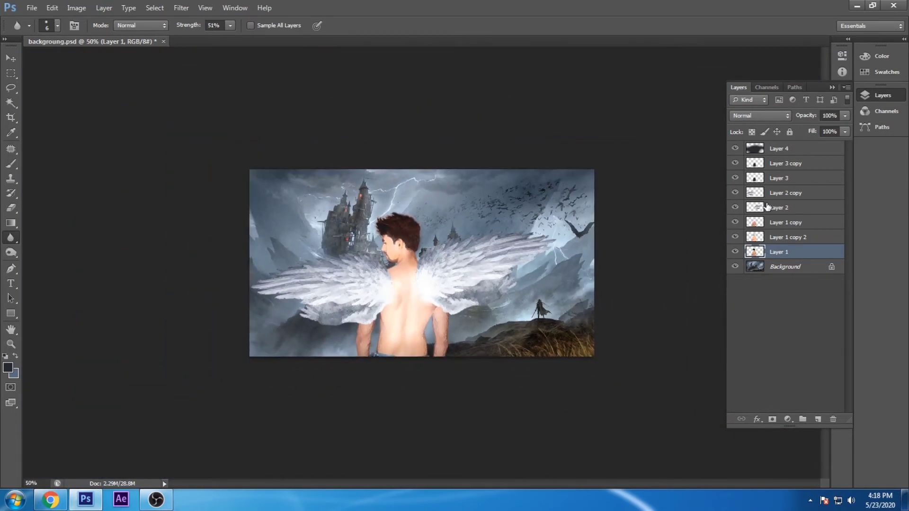
Temporarily hide the wing layers to inspect the man's back, then show them again.
left_click(735, 164)
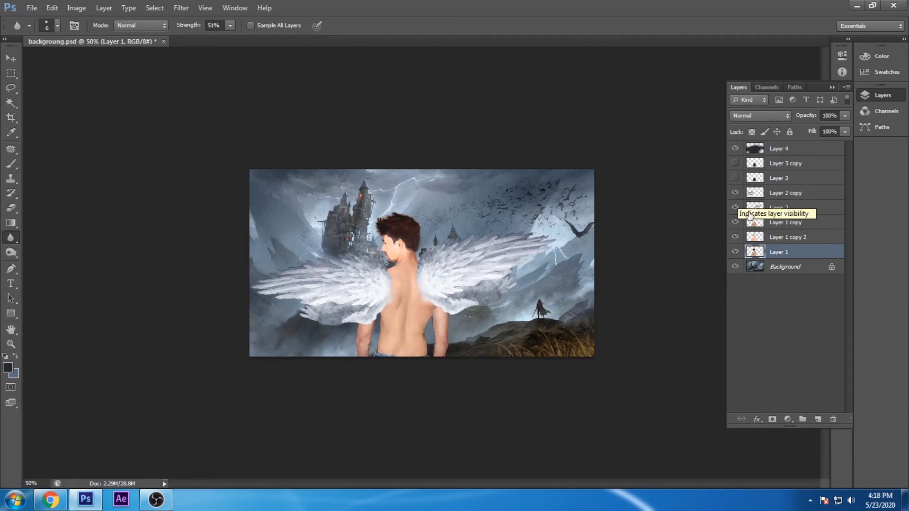
left_click(735, 208)
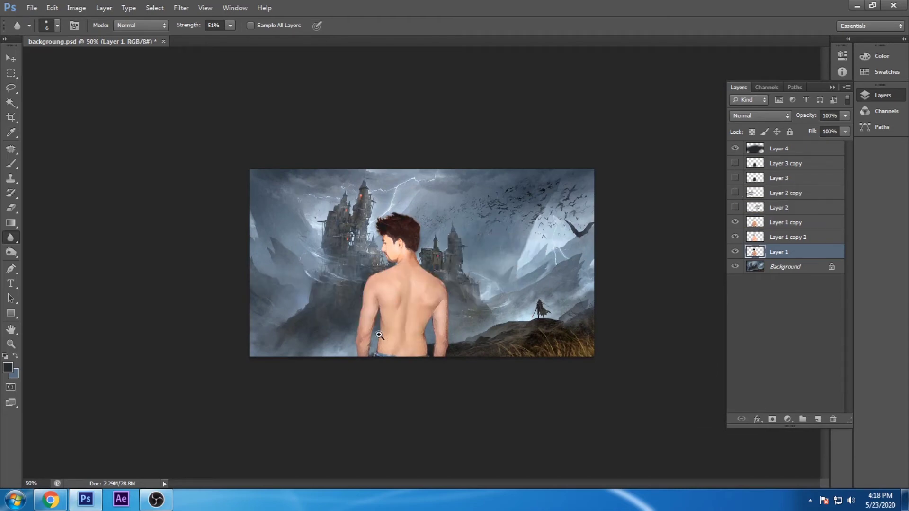
key("ctrl+plus")
key("ctrl+plus")
key("ctrl+plus")
mouse_move(463, 270)
left_mouse_down()
mouse_move(464, 215)
mouse_move(463, 339)
left_mouse_up()
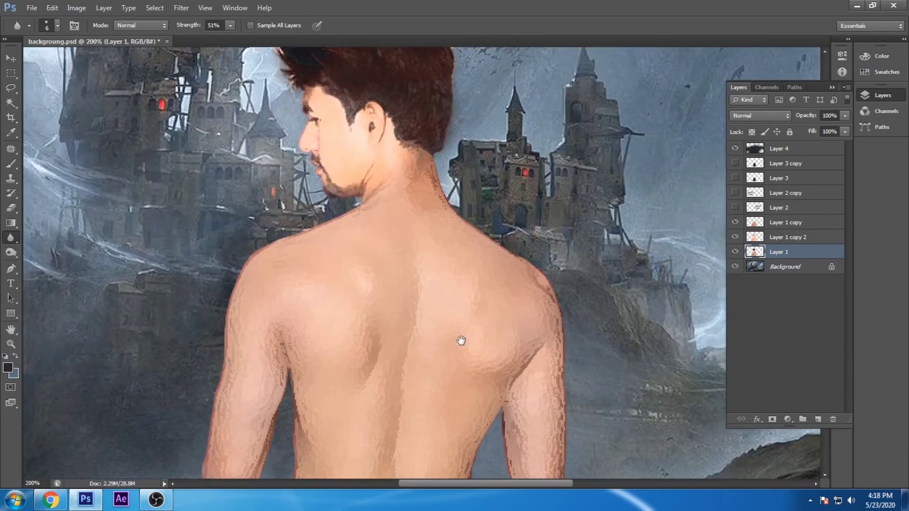
left_click_drag(735, 163, 735, 207)
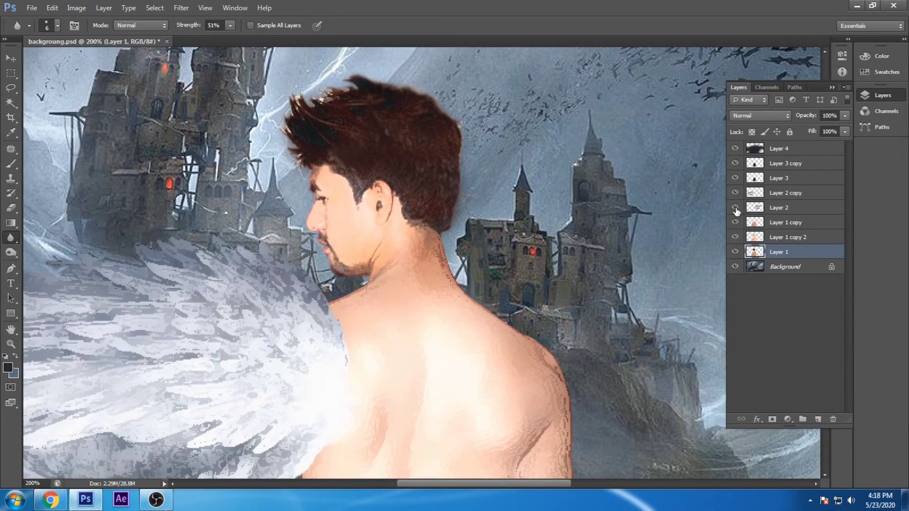
key("ctrl+minus")
key("ctrl+minus")
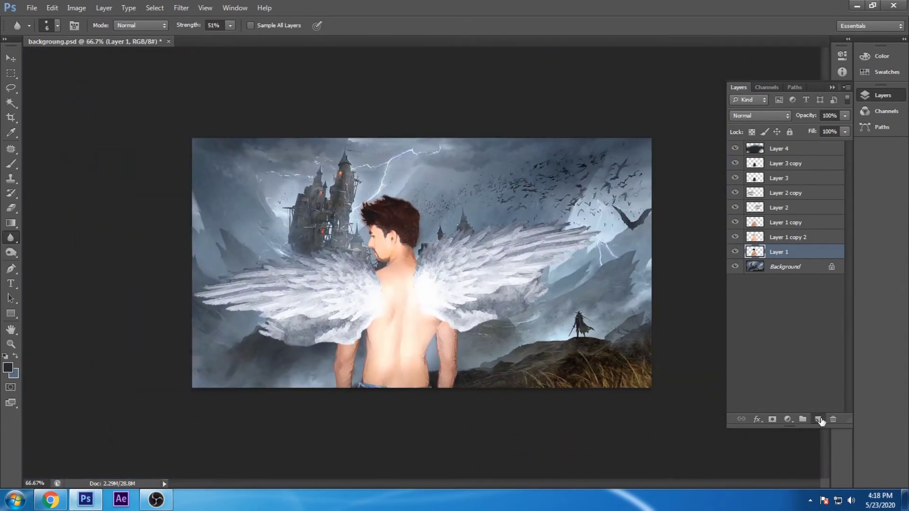
Add new Layer 5 and paint it solid black with a 500px brush.
left_click(820, 421)
key("b")
key("ctrl+bracketright")
key("ctrl+bracketright")
key("ctrl+bracketright")
key("ctrl+bracketright")
key("ctrl+bracketright")
key("ctrl+bracketright")
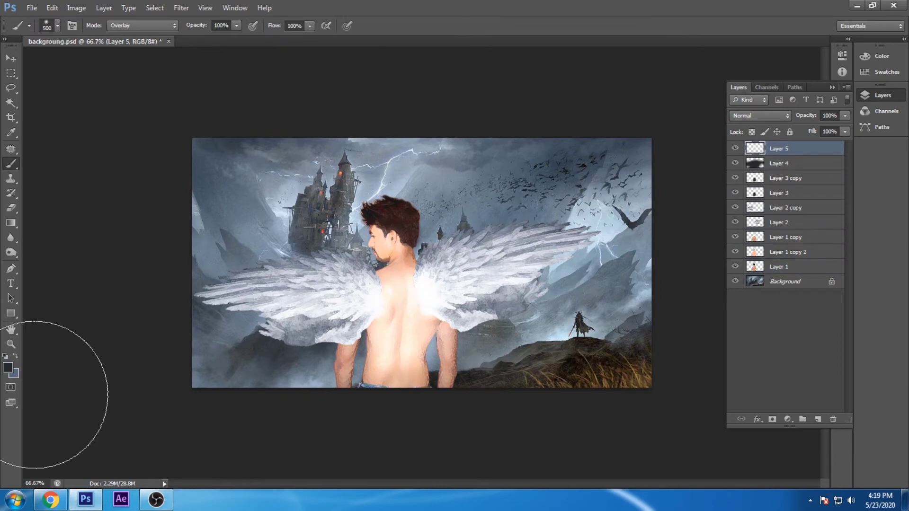
left_click(8, 368)
left_click_drag(131, 266, 170, 286)
left_click(291, 130)
mouse_move(237, 165)
left_mouse_down()
mouse_move(574, 162)
mouse_move(264, 371)
left_mouse_up()
Cycle Layer 5's blend modes, settling on Overlay for a dark blue, high-contrast look.
key("v")
left_click(760, 116)
left_click(752, 242)
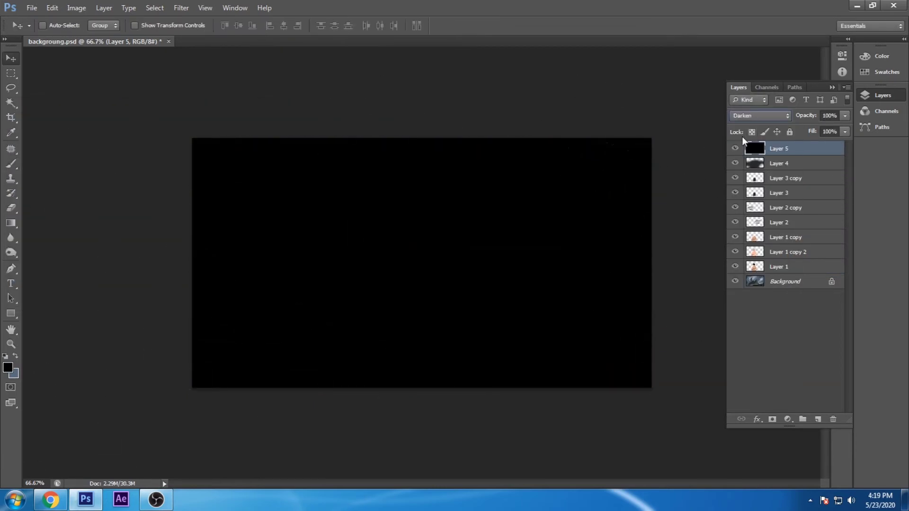
key("shift+plus")
key("shift+plus")
key("shift+plus")
key("shift+plus")
key("shift+plus")
key("shift+plus")
key("shift+plus")
key("shift+plus")
key("shift+plus")
key("shift+plus")
key("shift+plus")
key("shift+plus")
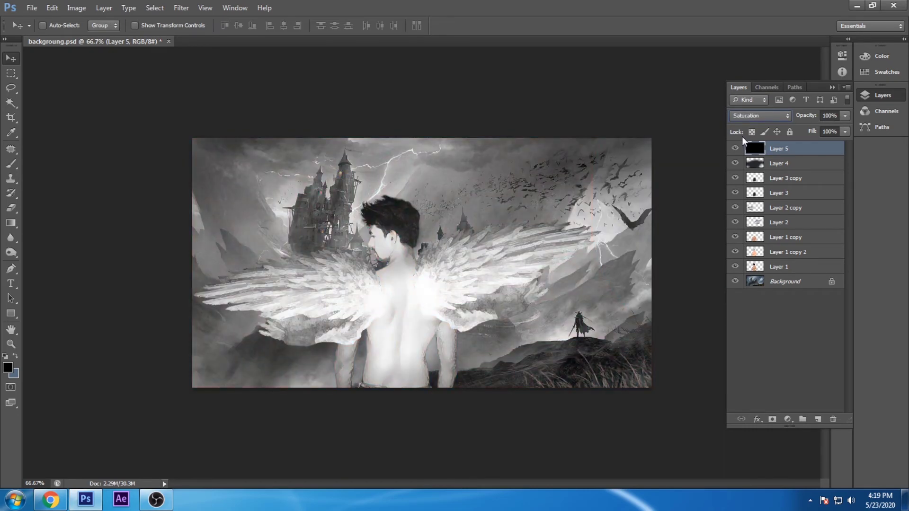
key("shift+plus")
key("shift+plus")
key("shift+minus")
key("shift+minus")
key("shift+minus")
key("shift+minus")
key("shift+minus")
key("shift+minus")
key("shift+minus")
key("shift+minus")
key("shift+minus")
key("shift+minus")
key("shift+minus")
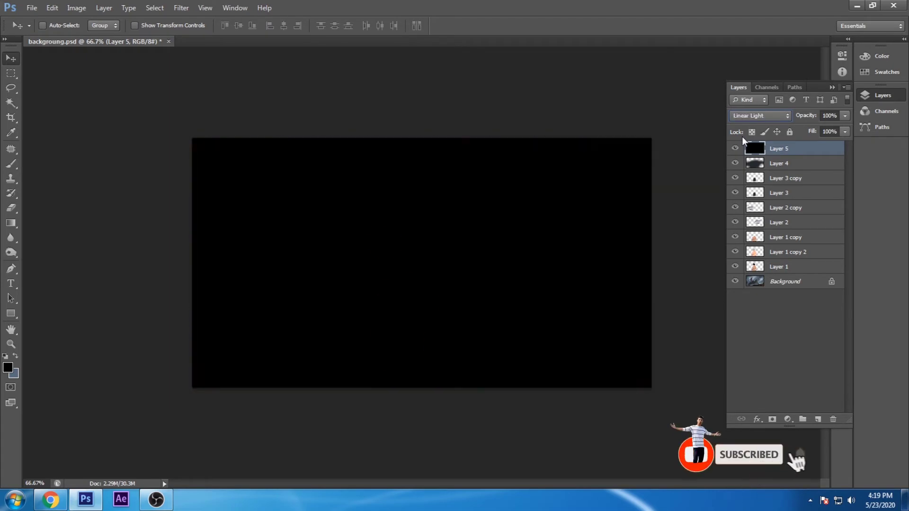
key("shift+minus")
key("shift+minus")
key("shift+minus")
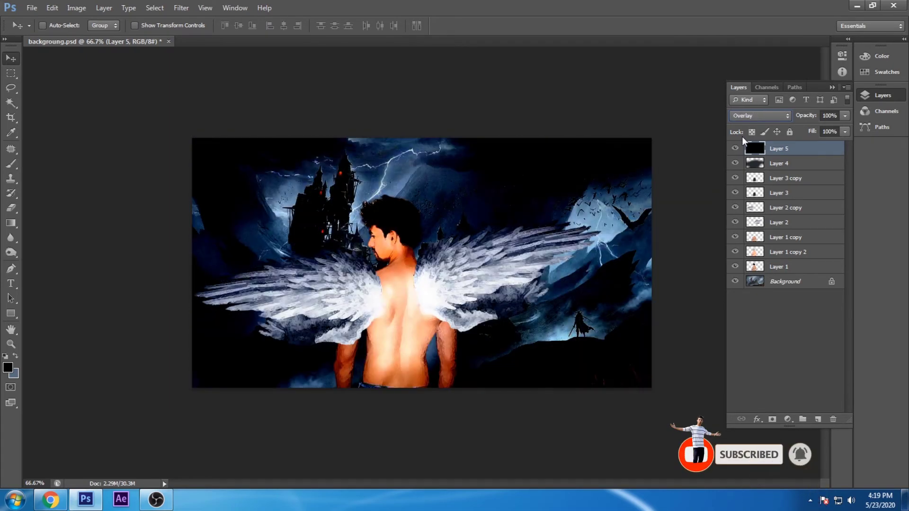
Check the layers under the canvas and cancel an accidental Free Transform.
right_click(500, 260)
key("Escape")
key("ctrl+t")
key("Escape")
right_click(471, 273)
left_click(471, 275)
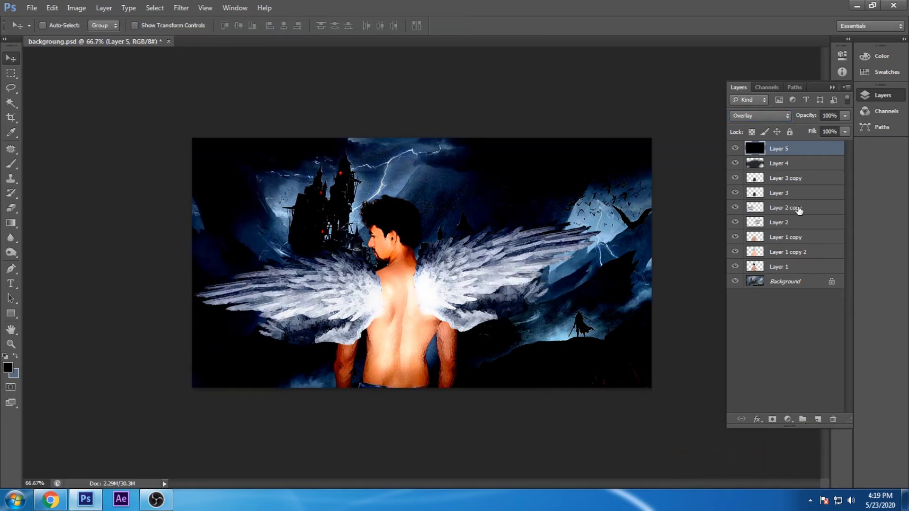
Rotate the Layer 2 right wing about -4° and fit it onto the shoulder.
left_click(735, 207)
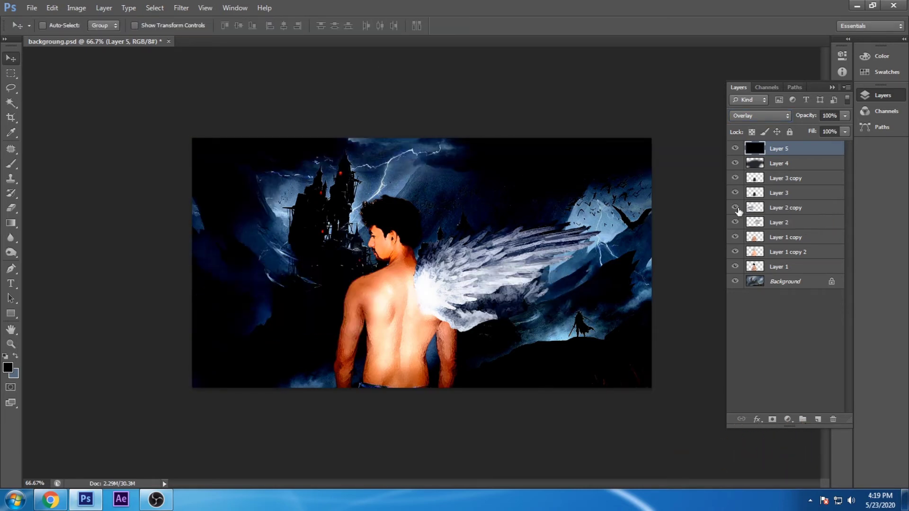
left_click(735, 222)
left_click(778, 226)
key("ctrl+t")
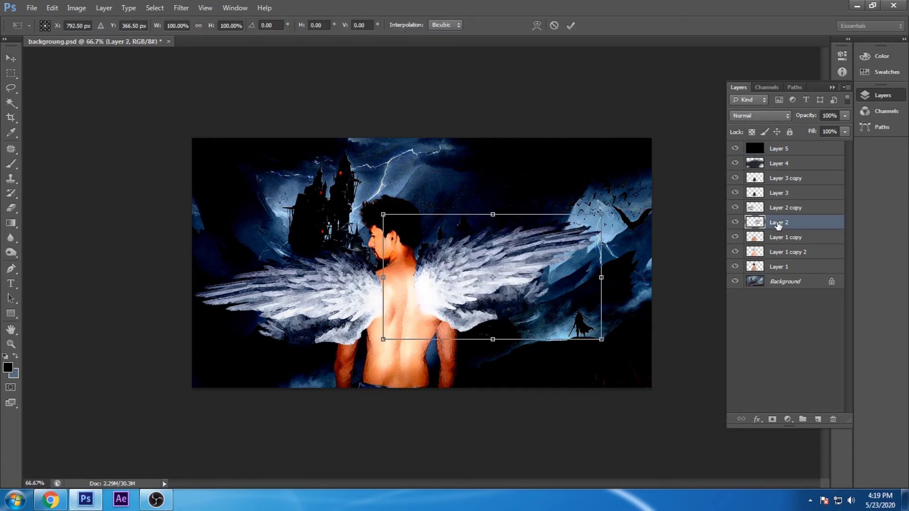
left_click_drag(618, 208, 604, 190)
left_click_drag(530, 249, 525, 246)
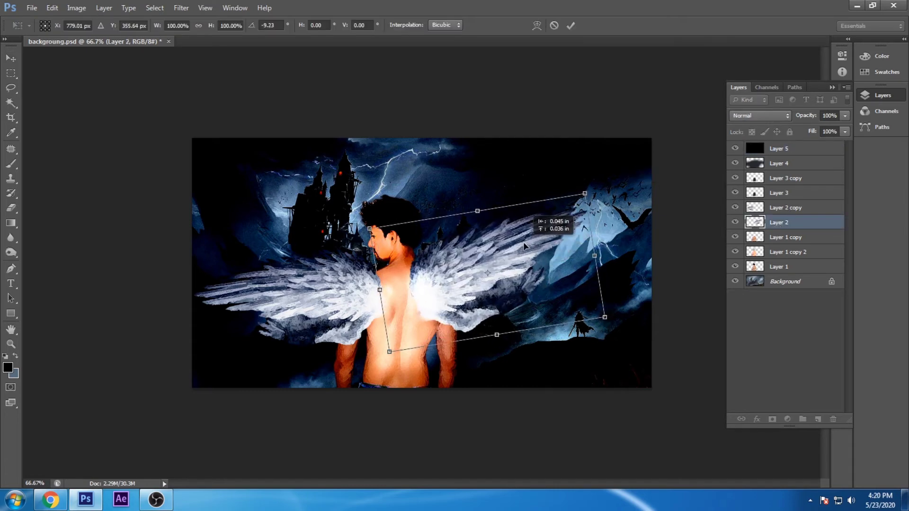
left_click_drag(601, 190, 608, 200)
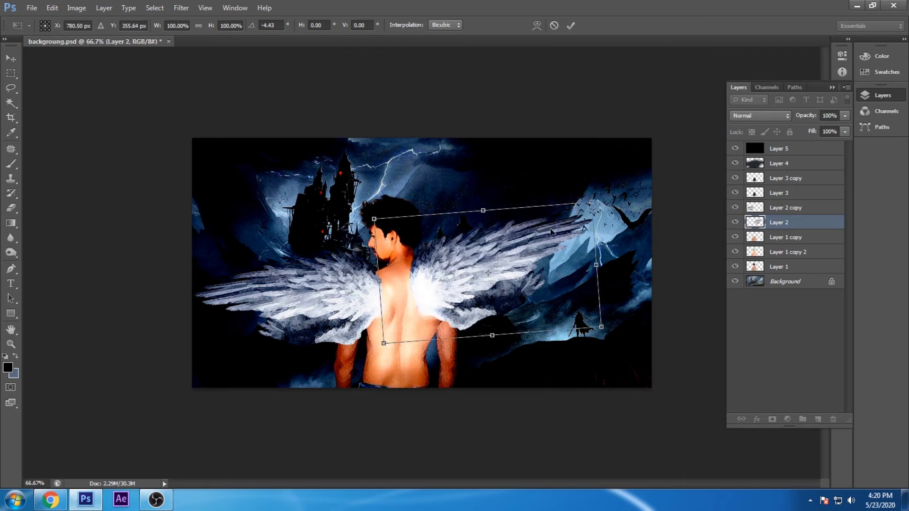
left_click_drag(516, 248, 513, 252)
key("Return")
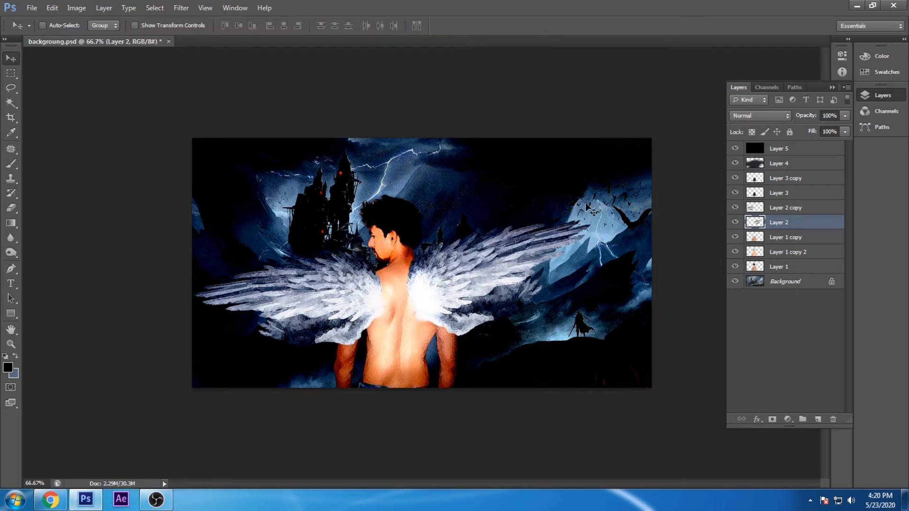
Select the dark Layer 5 overlay from the layers under the left wing and hide it.
right_click(336, 283)
left_click(343, 290)
right_click(336, 284)
left_click(344, 300)
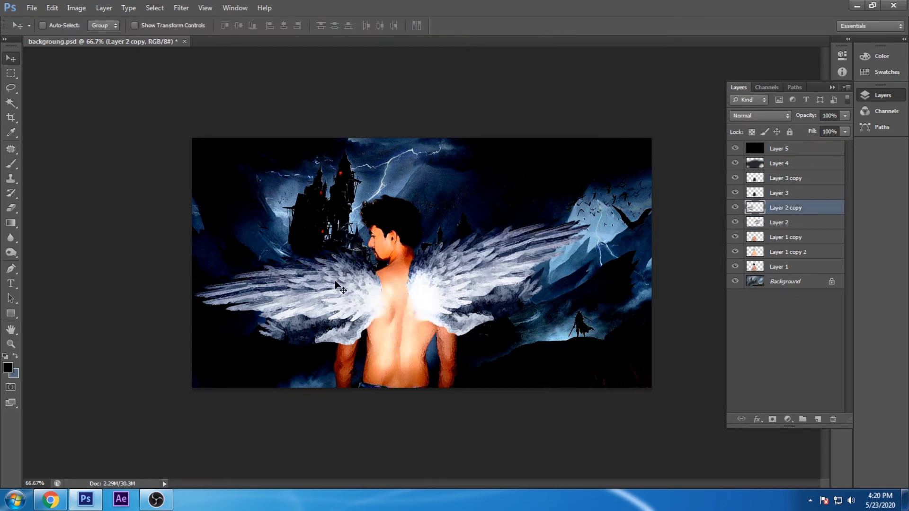
right_click(335, 283)
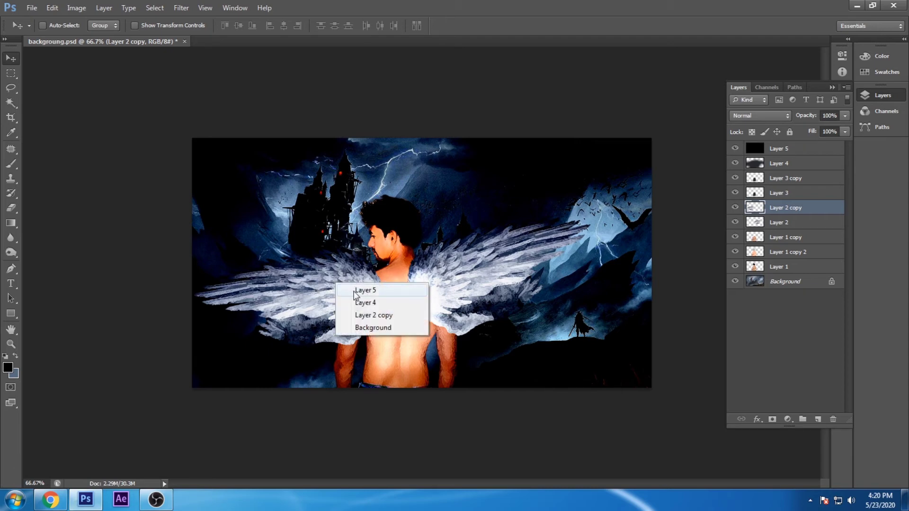
left_click(343, 289)
left_click(735, 148)
Hide the Layer 4 overlay, then make Layer 2 copy the active layer.
right_click(335, 283)
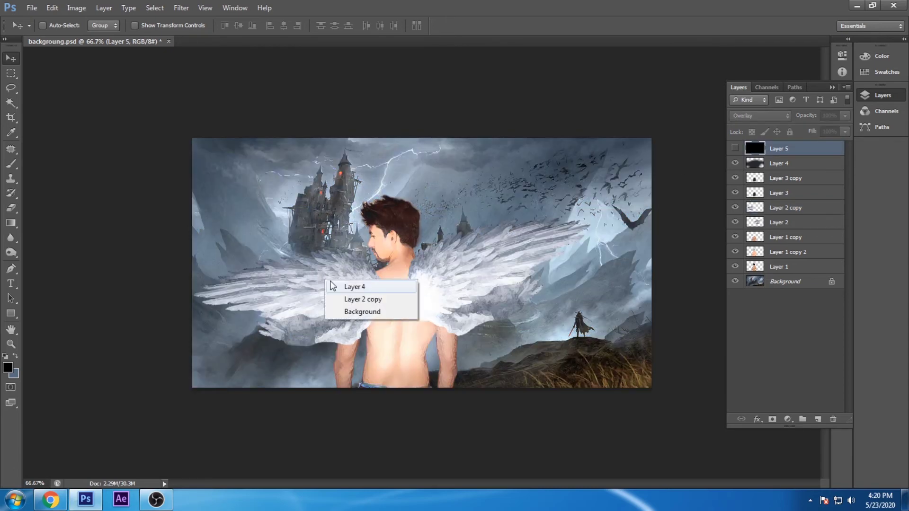
left_click(343, 287)
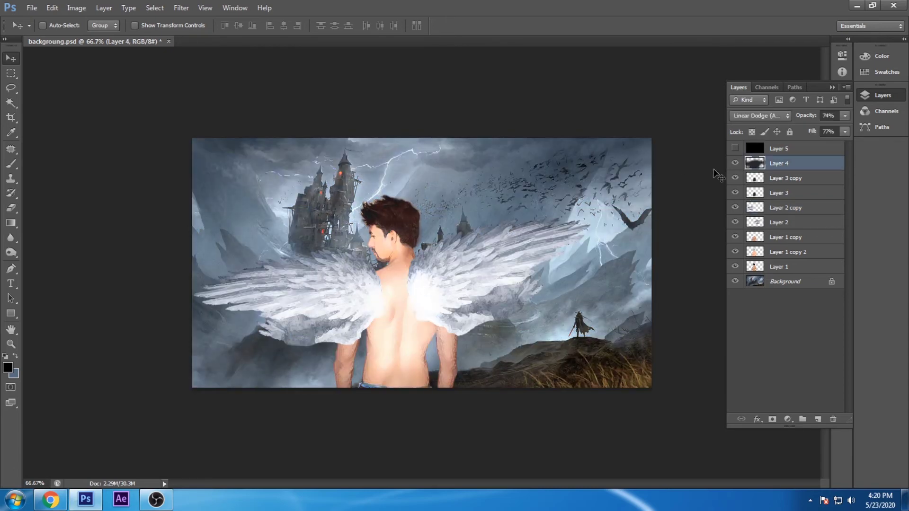
left_click(735, 163)
right_click(317, 290)
left_click(342, 294)
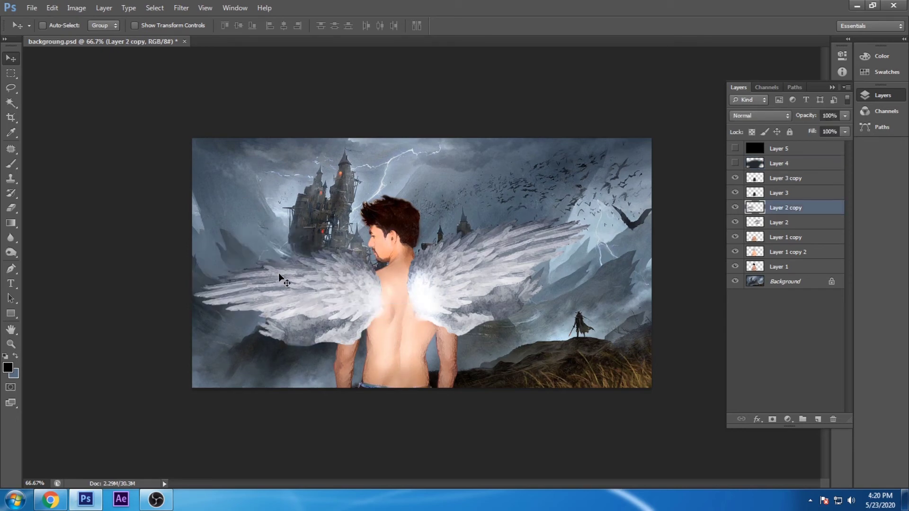
Rotate the left wing (Layer 2 copy) to about 27° and reposition it on the shoulder.
key("ctrl+t")
left_click_drag(433, 242, 443, 252)
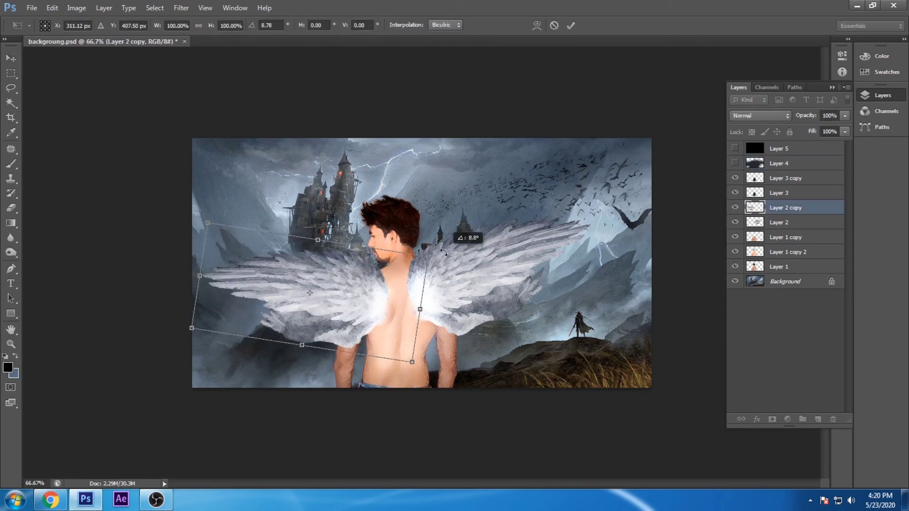
left_click_drag(443, 253, 456, 278)
left_click_drag(309, 279, 311, 274)
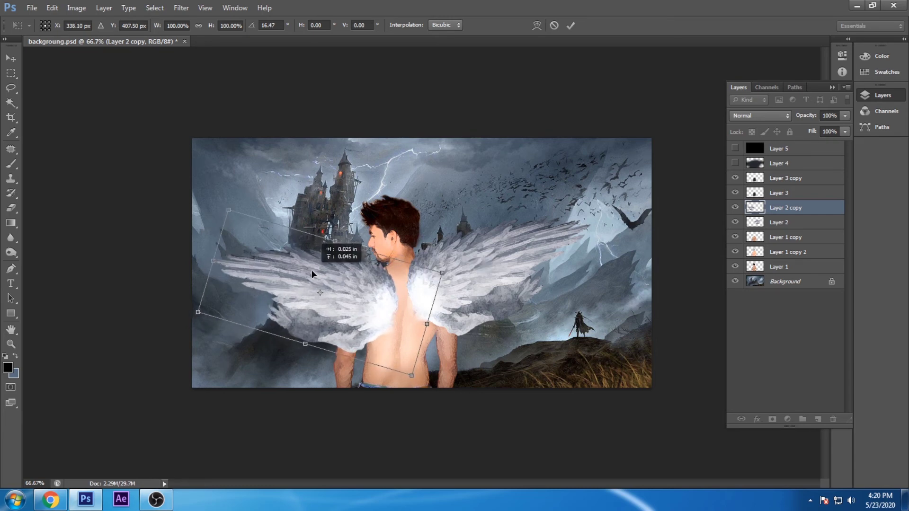
left_click_drag(456, 287, 453, 303)
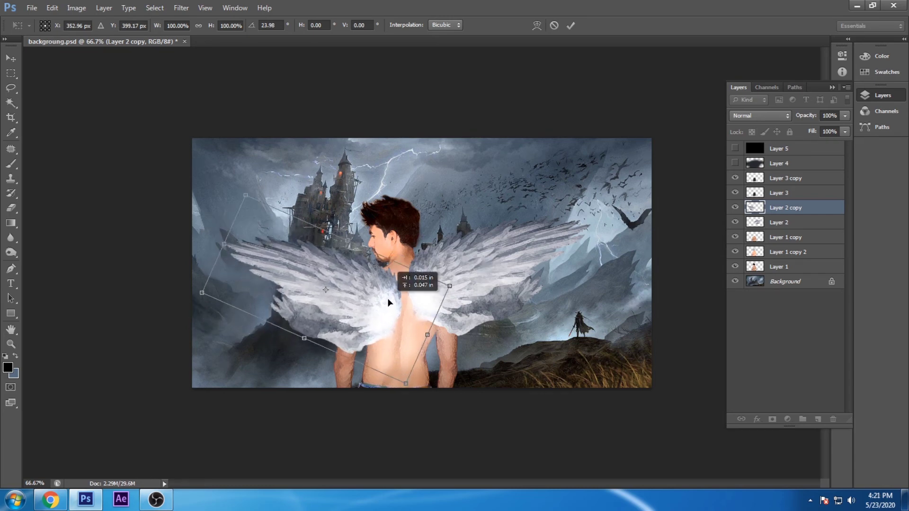
left_click_drag(392, 305, 388, 301)
left_click_drag(492, 272, 487, 279)
left_click_drag(407, 284, 400, 276)
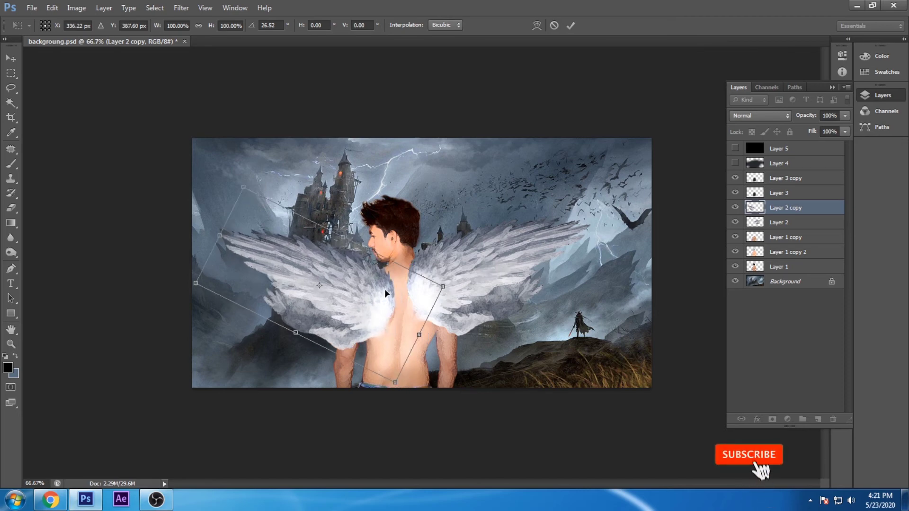
key("Return")
Rotate the right wing (Layer 2) to about -14° and set it against the back.
key("alt+bracketleft")
key("ctrl+t")
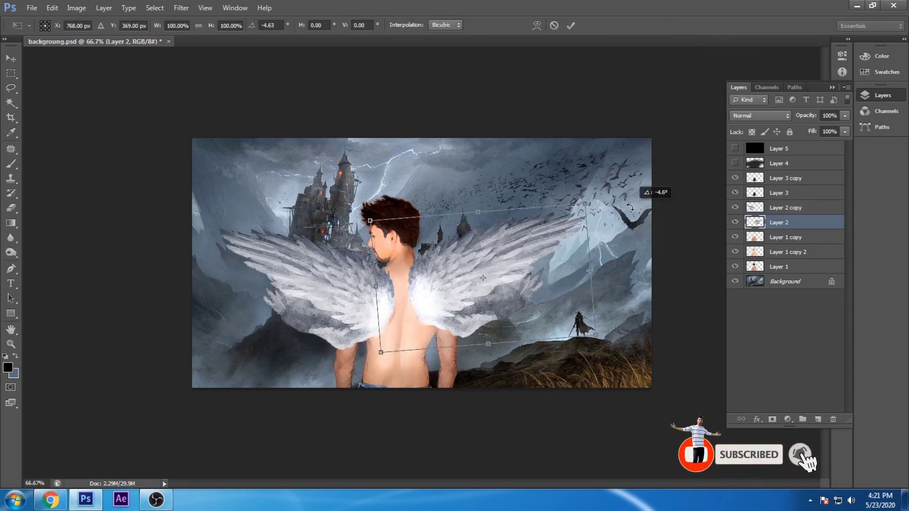
left_click_drag(653, 208, 644, 190)
left_click_drag(485, 266, 485, 264)
left_click_drag(594, 203, 591, 186)
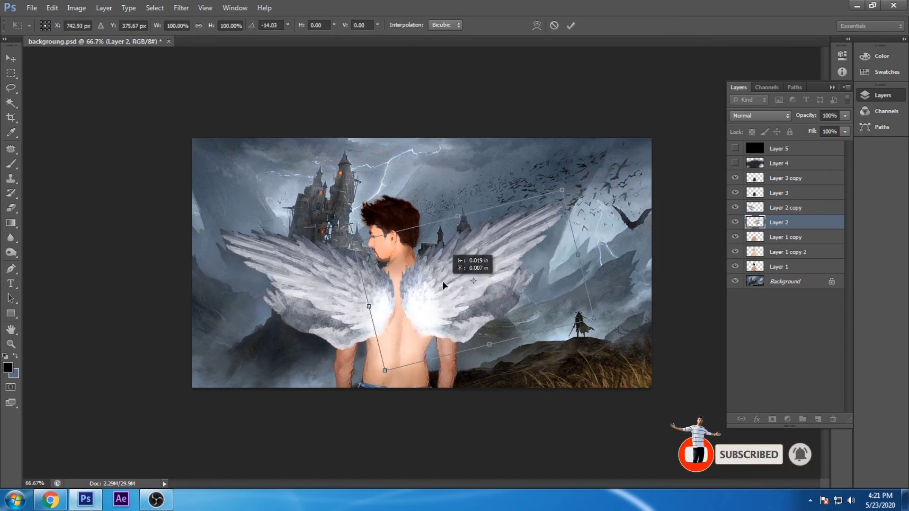
left_click_drag(473, 265, 440, 279)
key("Return")
key("alt+bracketright")
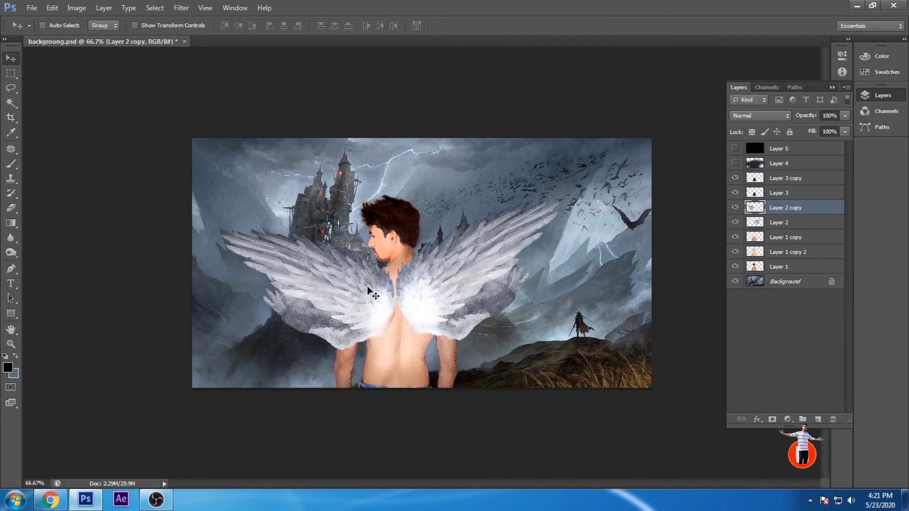
Ease the left wing's tilt back to about 12° and reseat it on the shoulder.
key("ctrl+t")
left_click_drag(460, 226, 487, 239)
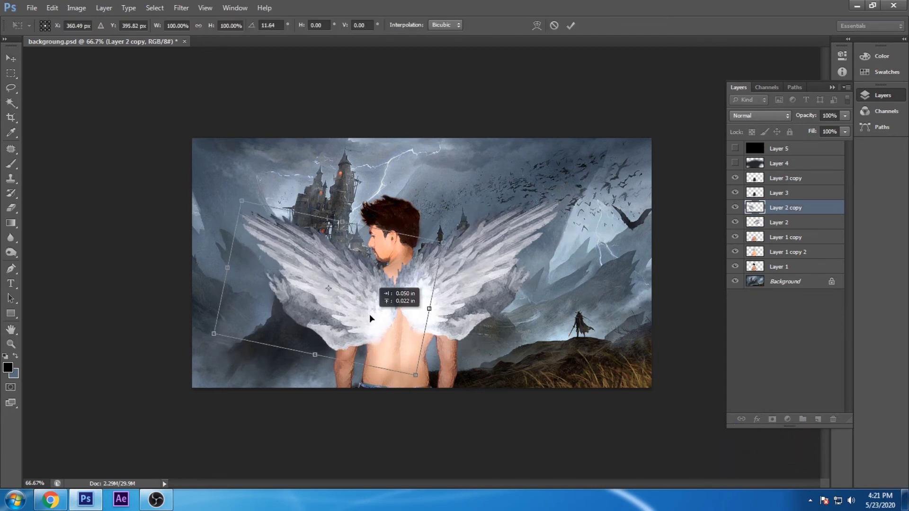
left_click_drag(386, 303, 393, 298)
key("Return")
Fine-tune the right wing's rotation and position, and nudge the left wing into place.
right_click(461, 288)
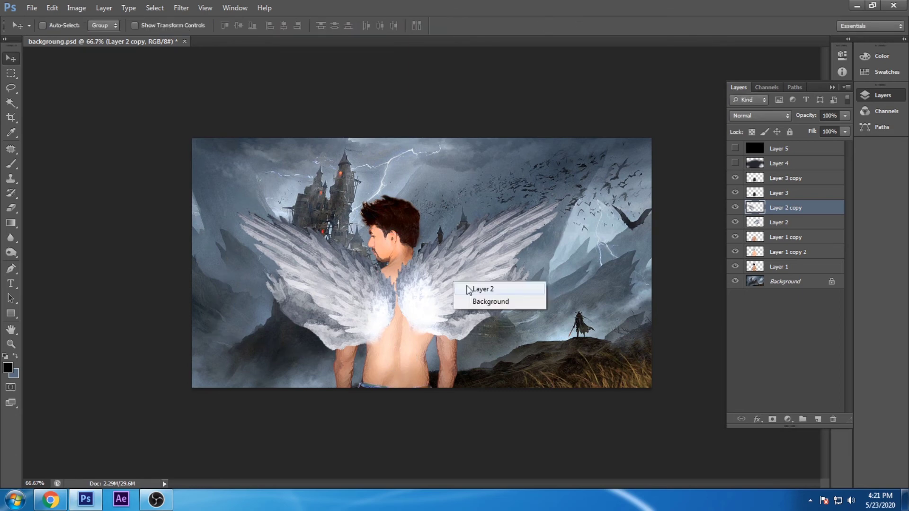
left_click(473, 289)
key("ctrl+t")
left_click_drag(653, 204, 657, 186)
left_click_drag(507, 255, 515, 257)
key("Return")
left_click_drag(341, 259, 355, 282)
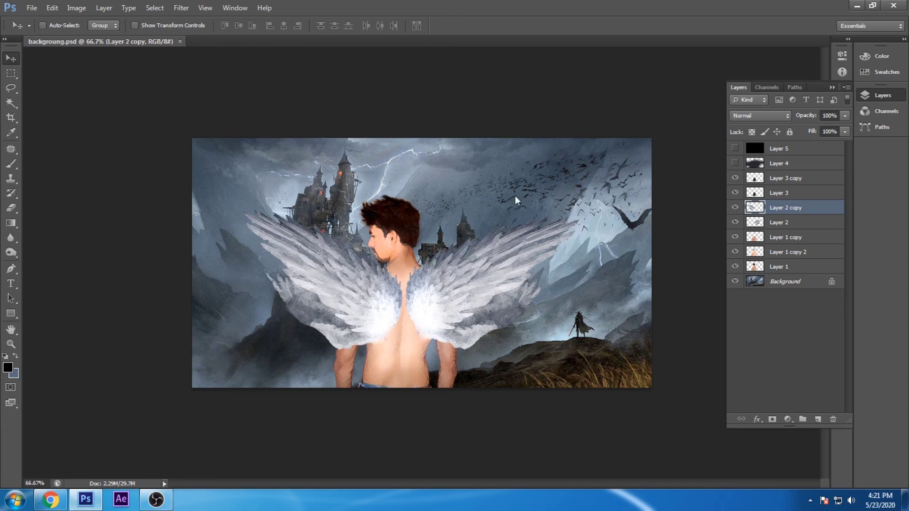
Save the composite as JPEG backgroung.jpg with the default quality settings.
key("ctrl+shift+s")
left_click(405, 316)
key("j")
key("Return")
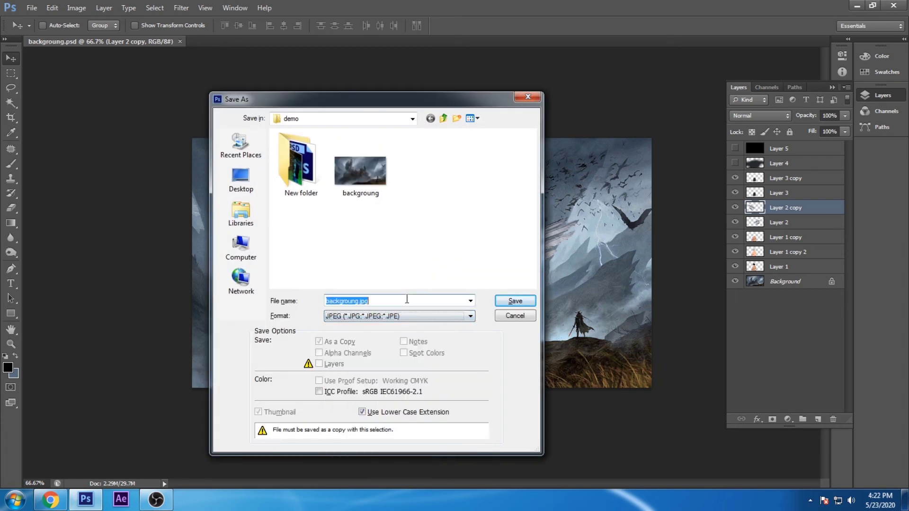
key("Return")
key("Return")
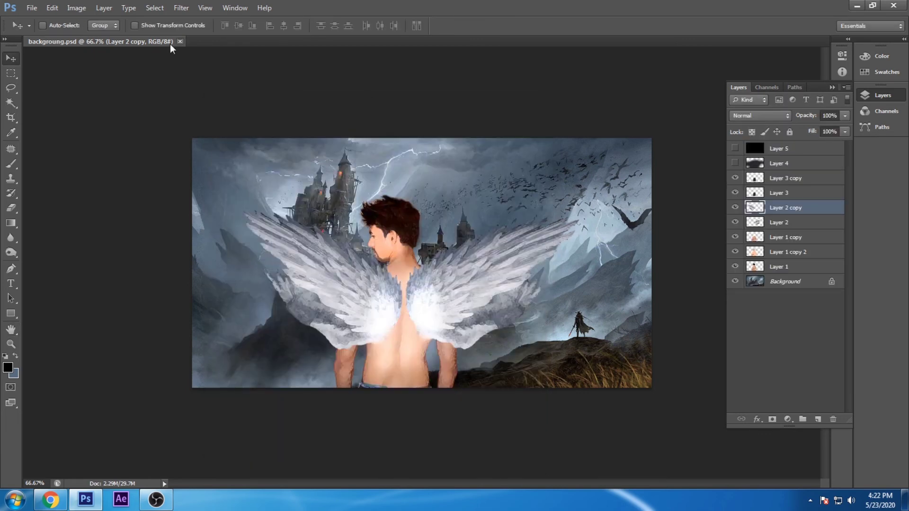
Close the document and set Camera Raw preferences to open all supported JPEGs automatically.
left_click(180, 41)
left_click(52, 7)
left_click(227, 416)
left_click(436, 365)
left_click(450, 387)
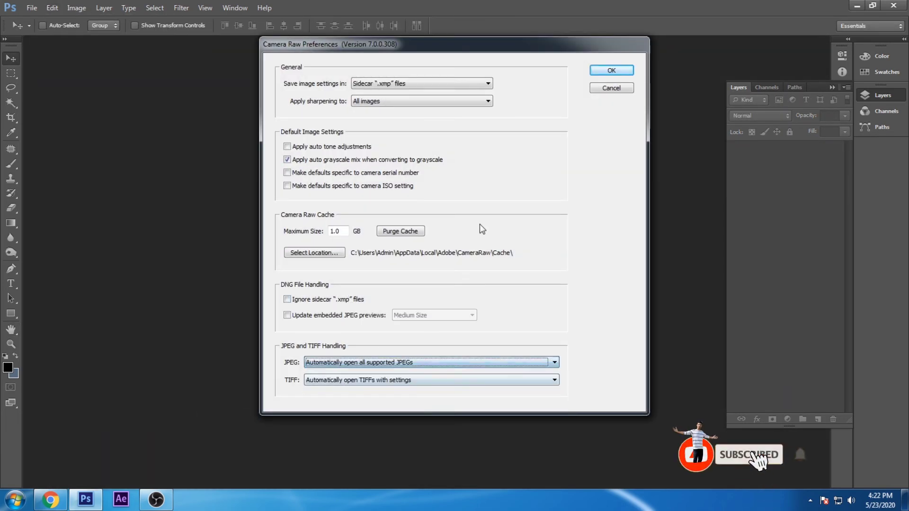
key("Return")
left_click(31, 8)
left_click(44, 31)
Open final.jpg in Camera Raw, cool Temperature to -33, adjust exposure and raise highlights to +16.
double_click(423, 152)
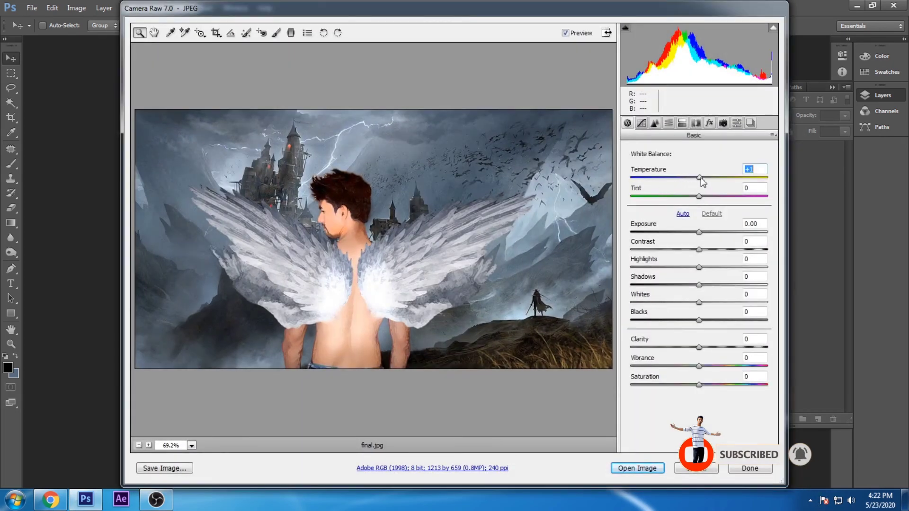
mouse_move(699, 177)
left_mouse_down()
mouse_move(678, 178)
mouse_move(686, 196)
left_mouse_up()
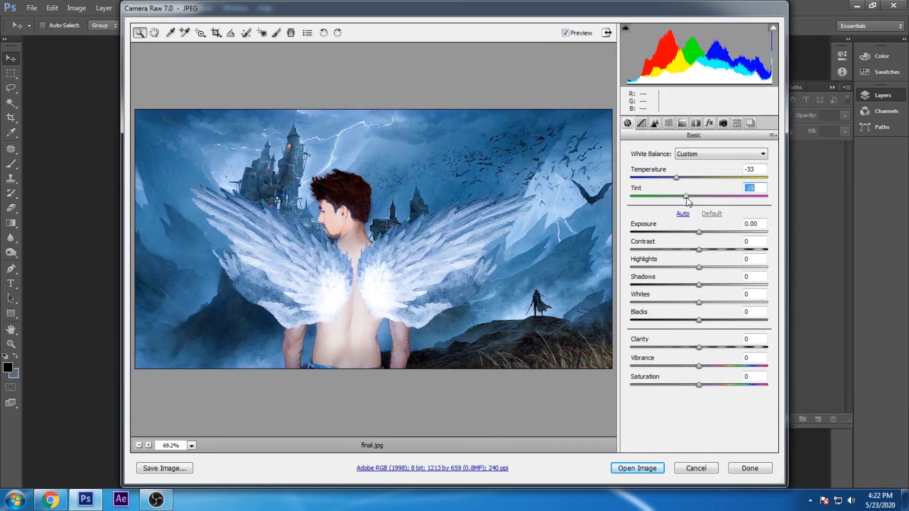
mouse_move(698, 232)
left_mouse_down()
mouse_move(683, 232)
mouse_move(685, 249)
mouse_move(704, 232)
left_mouse_up()
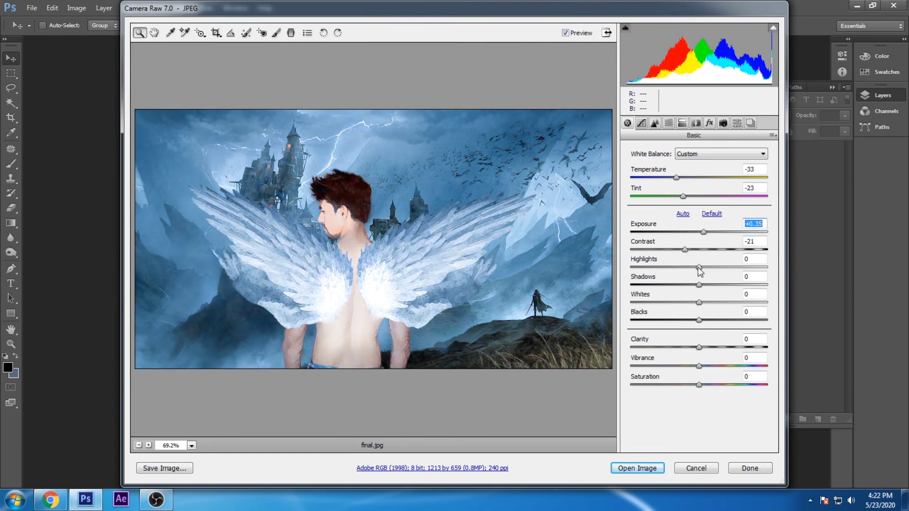
mouse_move(699, 266)
left_mouse_down()
mouse_move(709, 266)
mouse_move(686, 286)
mouse_move(706, 302)
mouse_move(687, 320)
mouse_move(724, 347)
mouse_move(706, 385)
left_mouse_up()
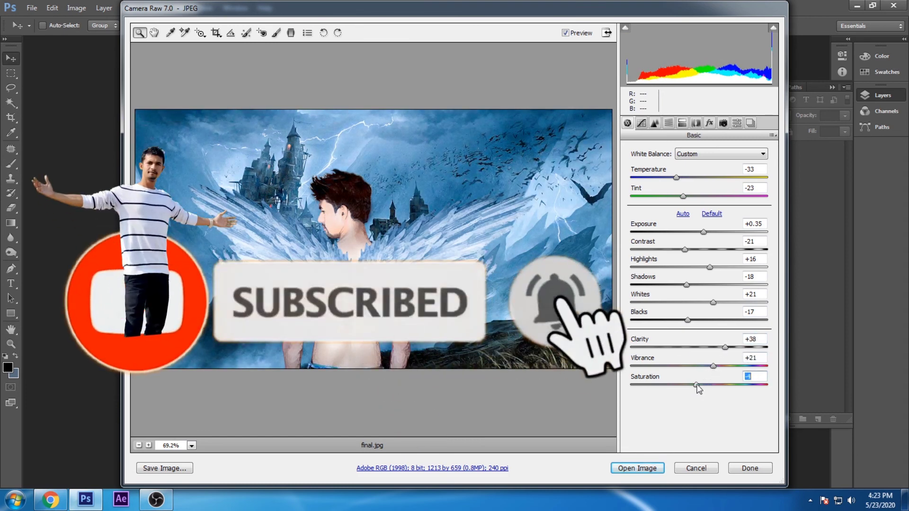
In Camera Calibration, shift shadows tint toward green and adjust the red, green and blue primaries.
left_click(722, 124)
left_click_drag(699, 233, 692, 234)
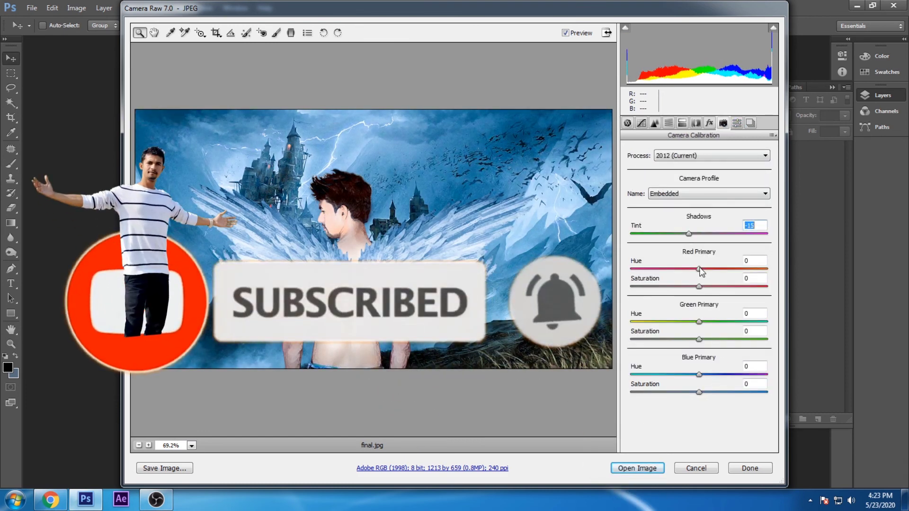
left_click_drag(698, 286, 709, 286)
left_click_drag(699, 321, 685, 321)
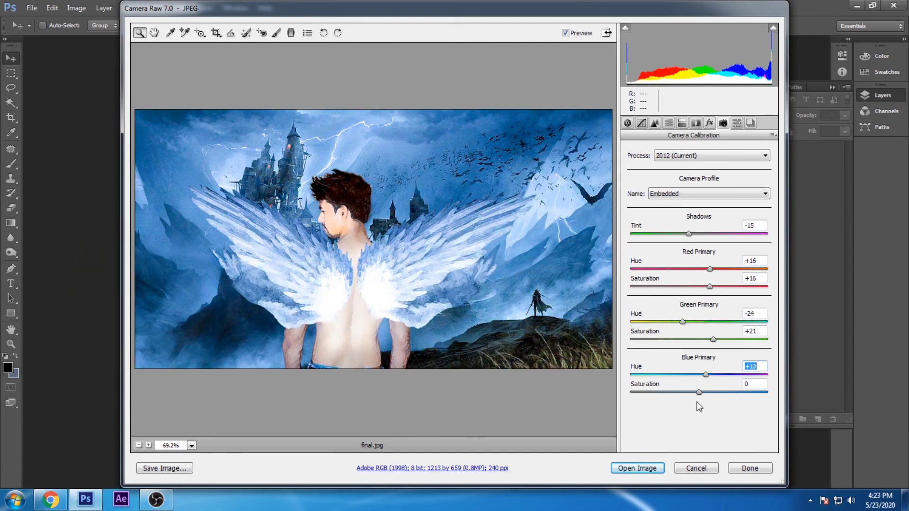
left_click_drag(698, 391, 708, 392)
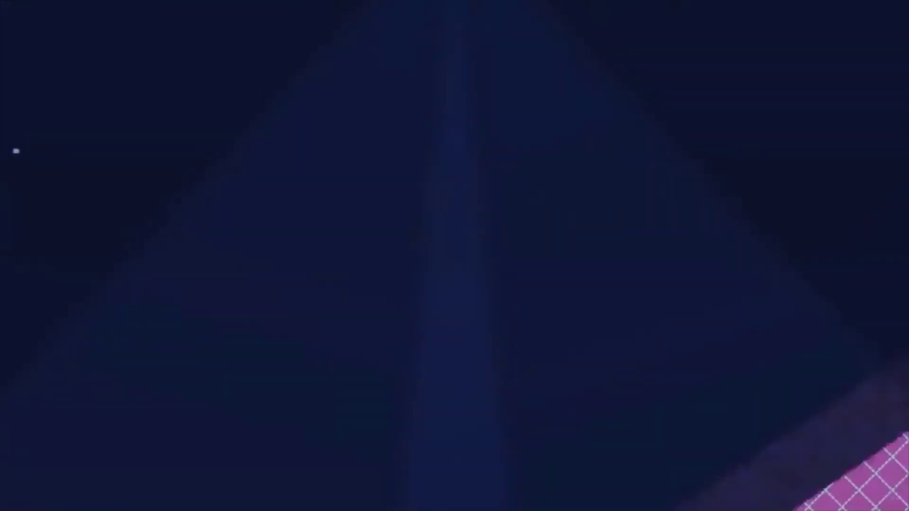